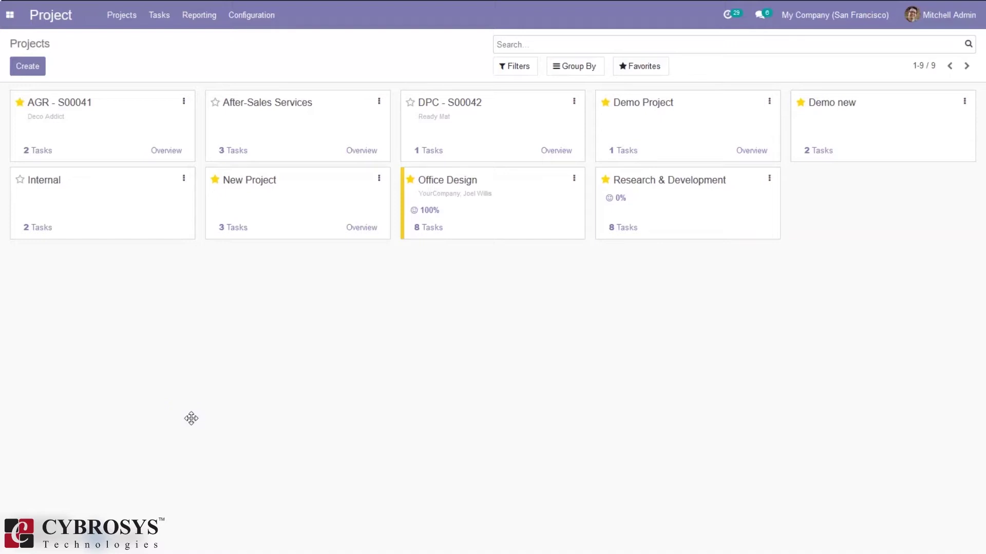
Try enabling Planning in the Project settings, then dismiss the Enterprise upgrade prompt
click(205, 427)
click(9, 14)
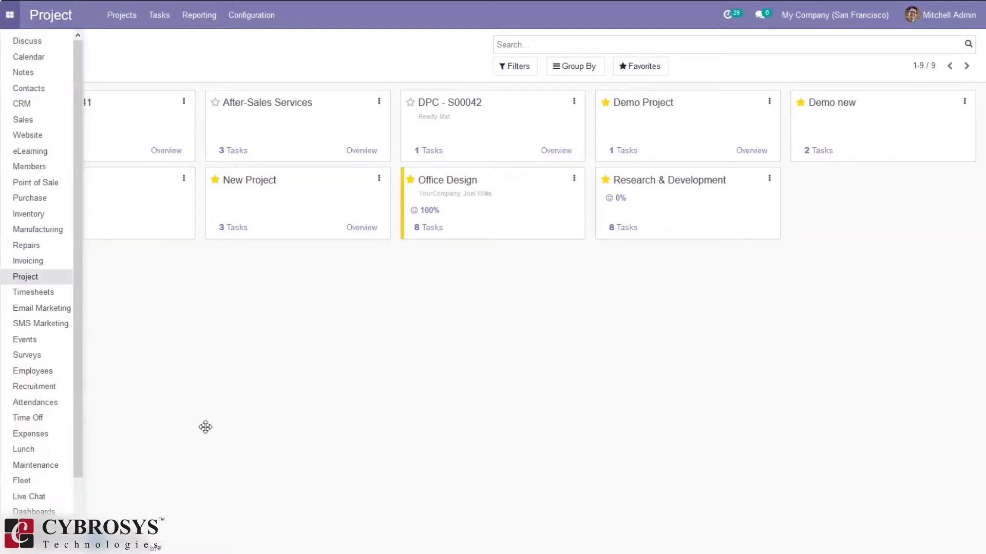
click(205, 428)
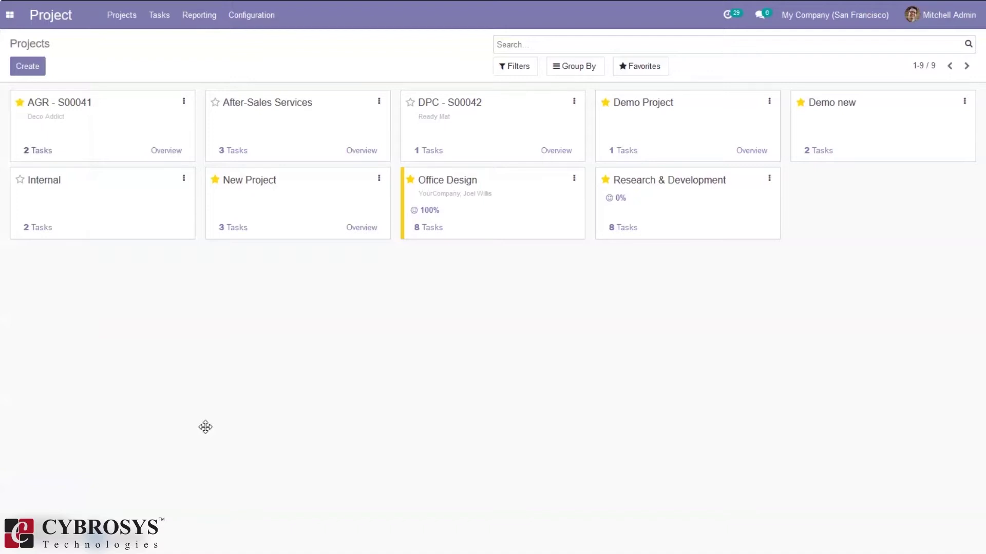
click(43, 150)
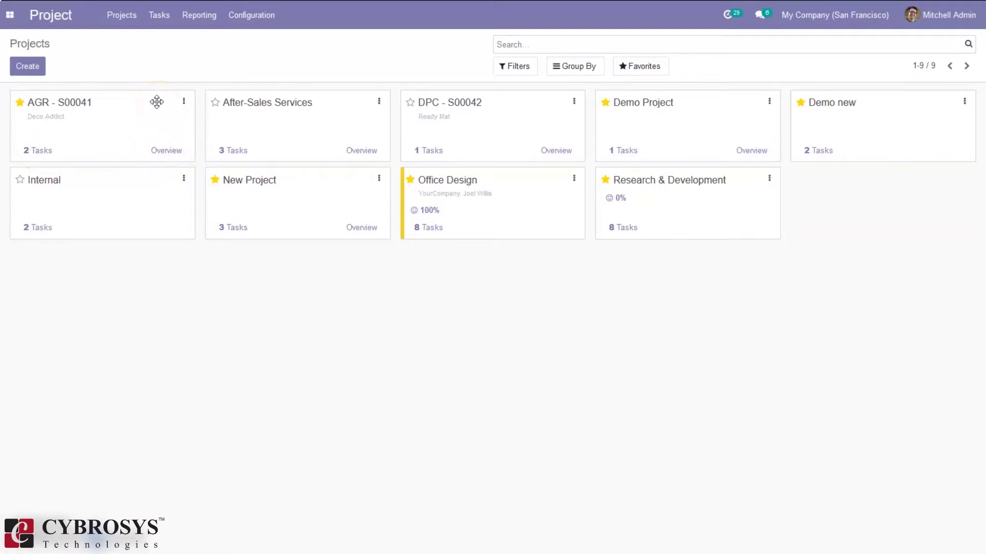
click(253, 16)
click(250, 41)
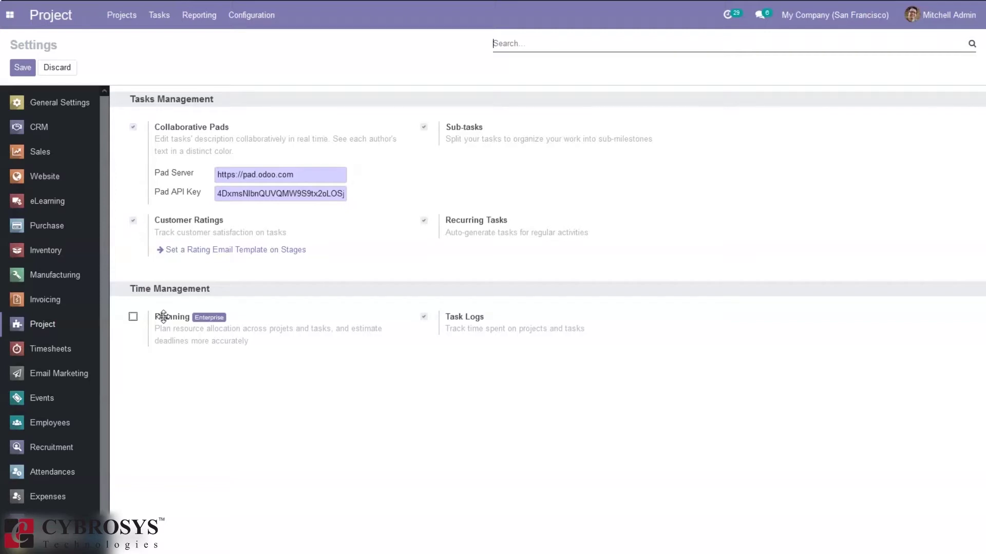
click(132, 317)
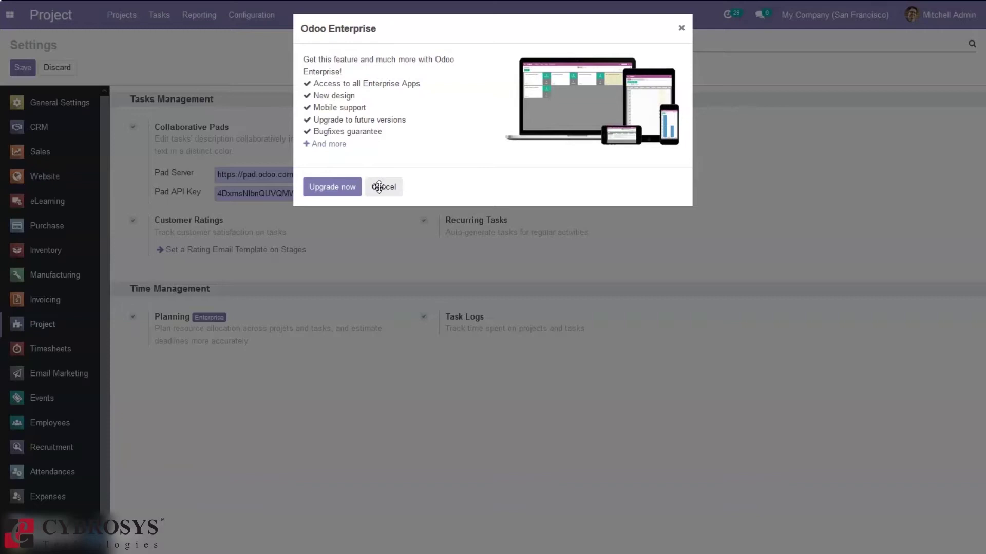
click(379, 186)
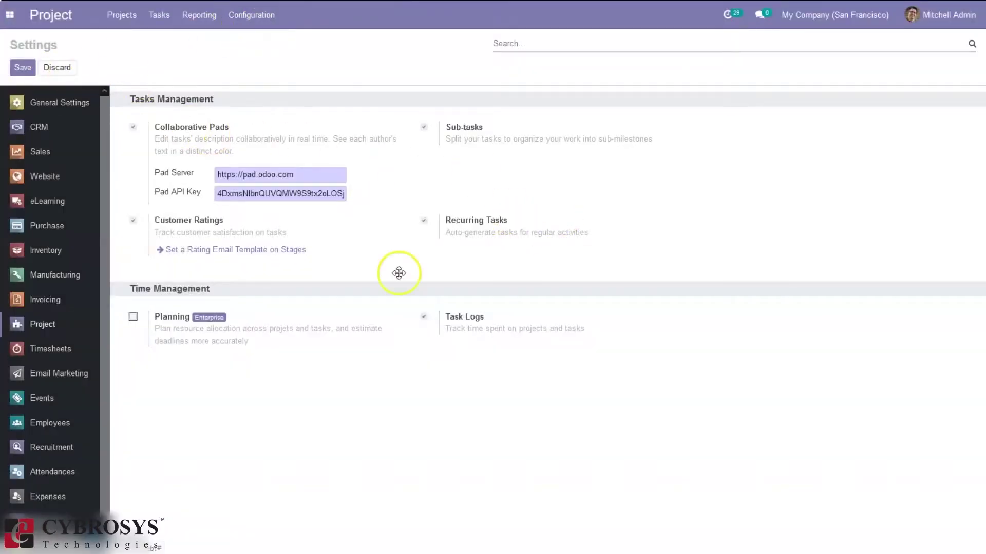
Create a new project named AKC Project and browse the example stage layouts
click(117, 23)
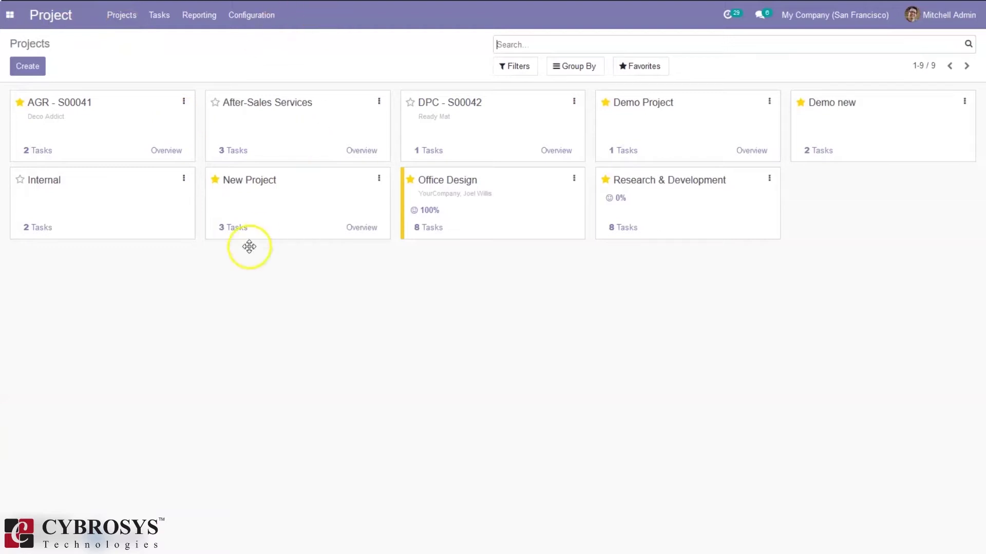
click(31, 67)
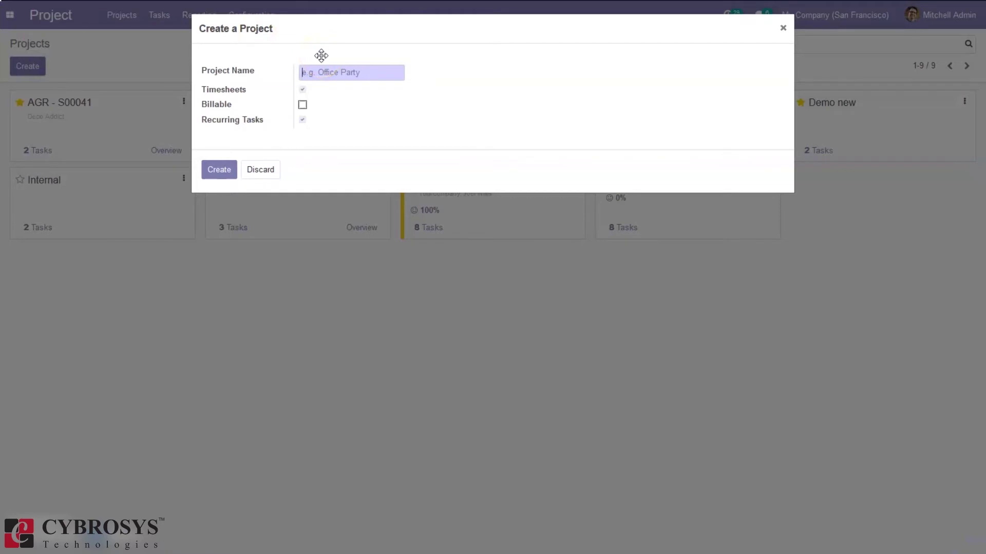
text(AKC Project)
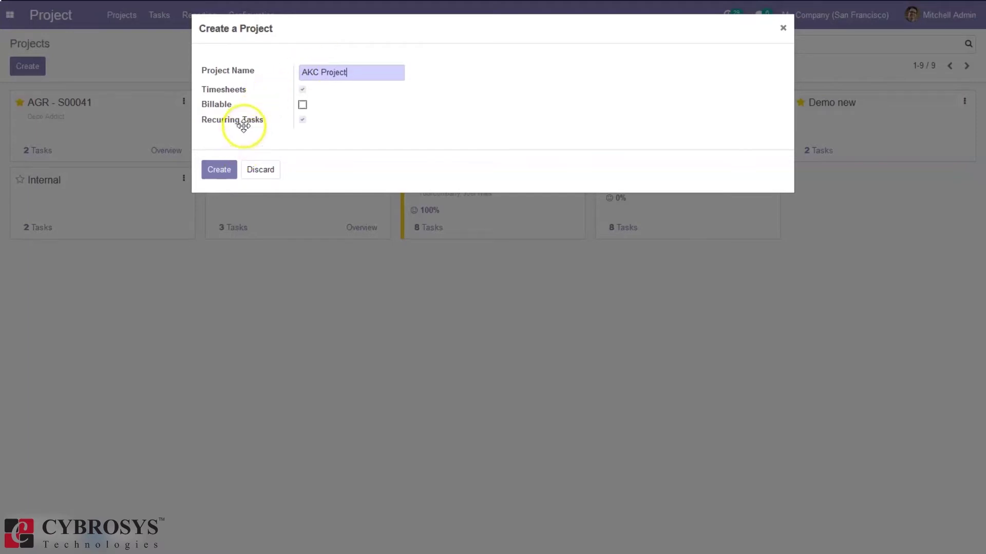
click(213, 174)
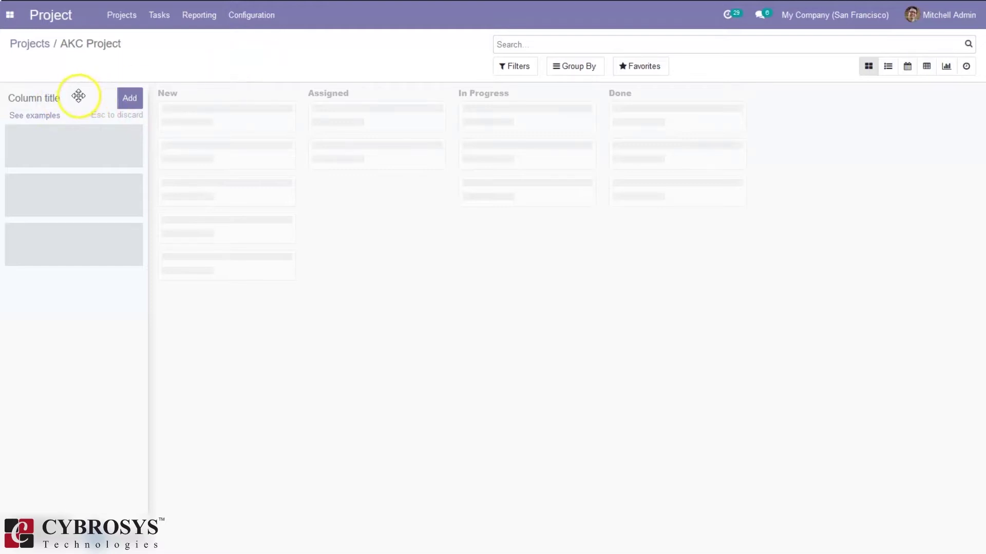
click(27, 116)
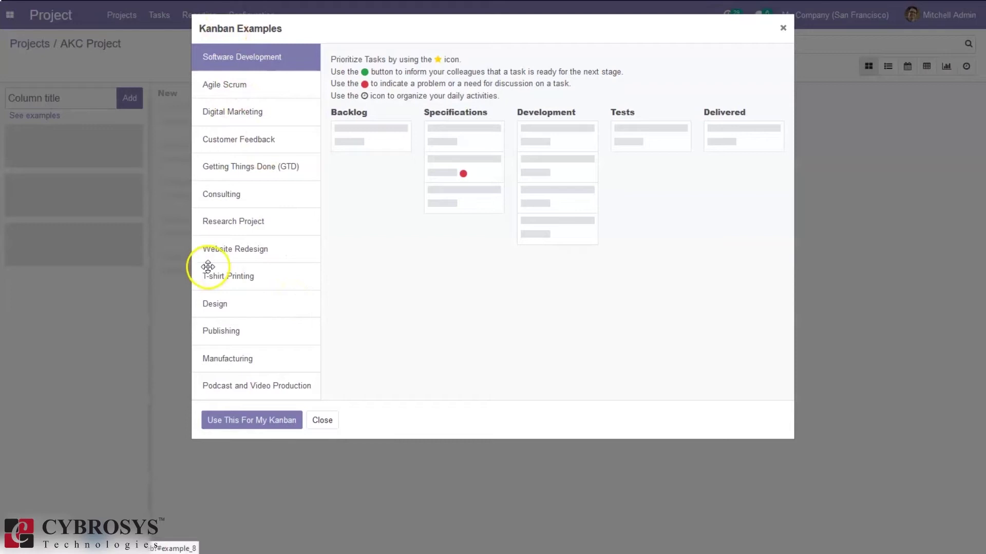
Apply the Design example stages (New Request, Design, Client Review, Handoff) to the AKC Project board
click(220, 303)
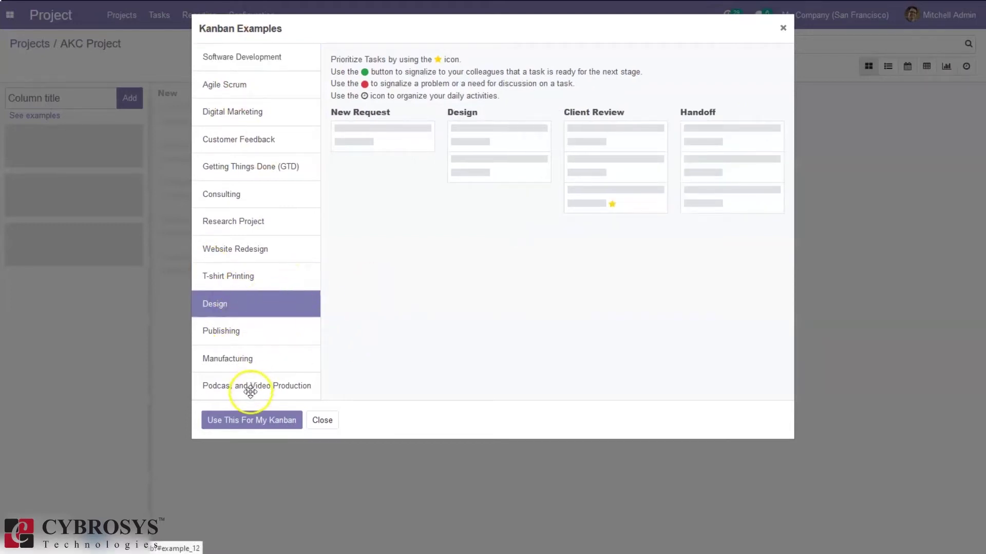
click(242, 422)
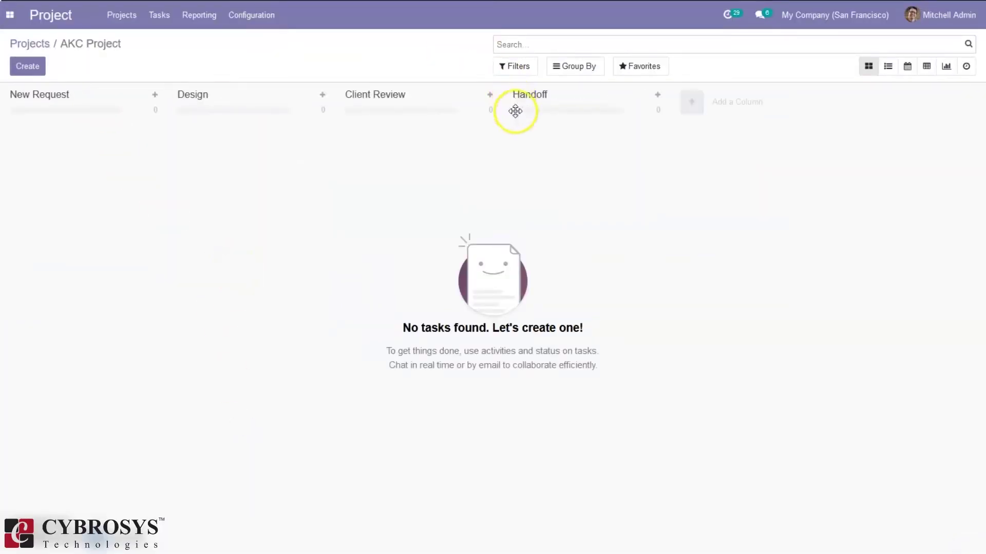
click(696, 106)
click(869, 117)
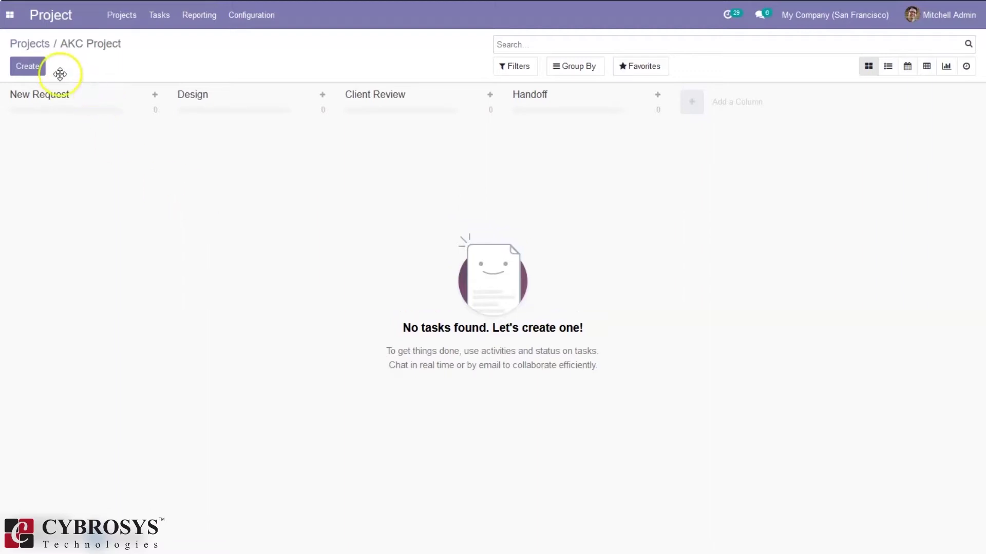
click(33, 63)
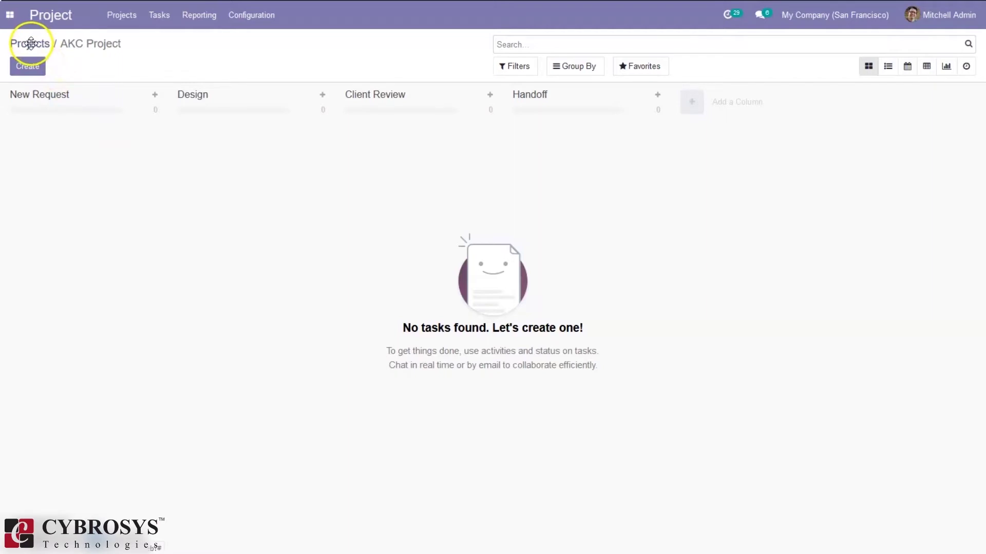
Edit AKC Project from its card menu and mark the project Billable
click(31, 43)
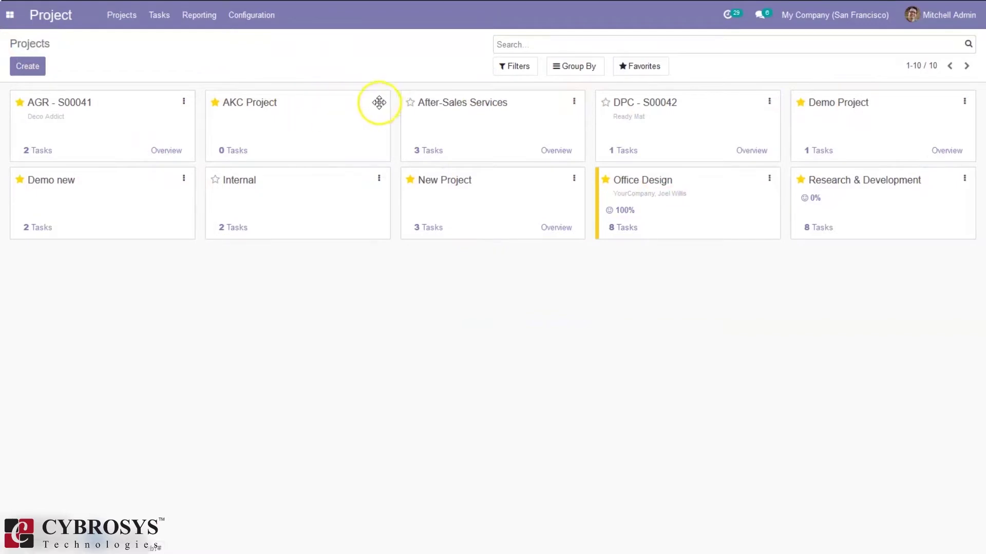
click(379, 102)
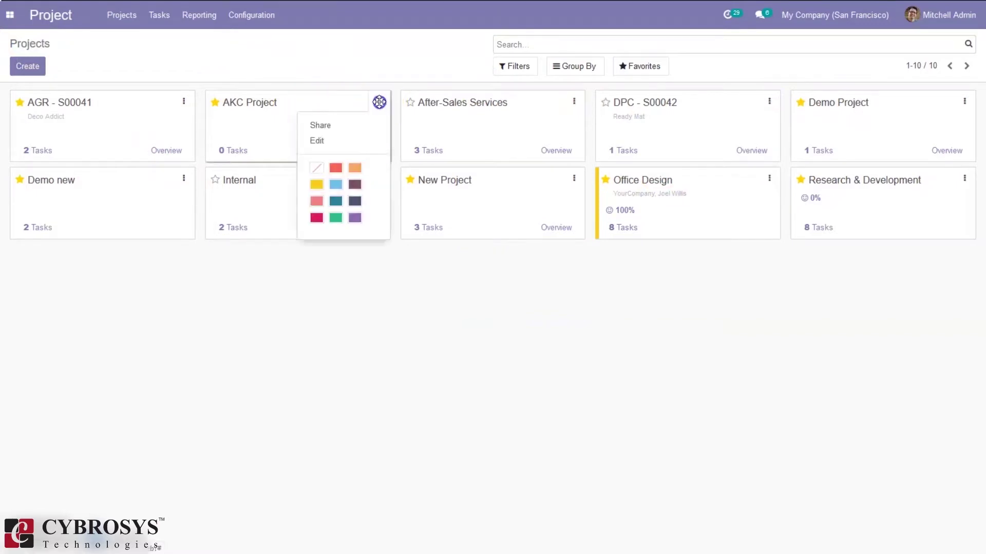
click(317, 137)
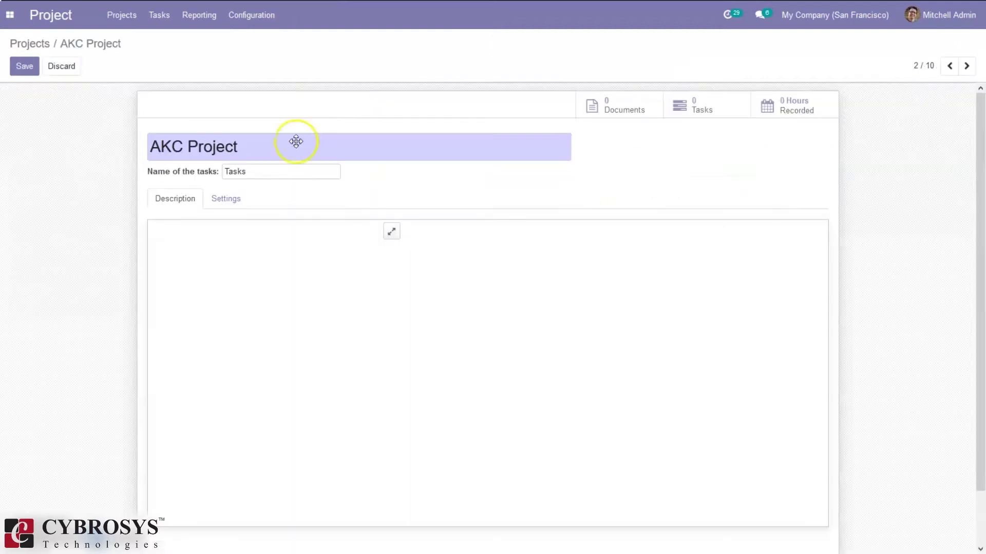
click(222, 201)
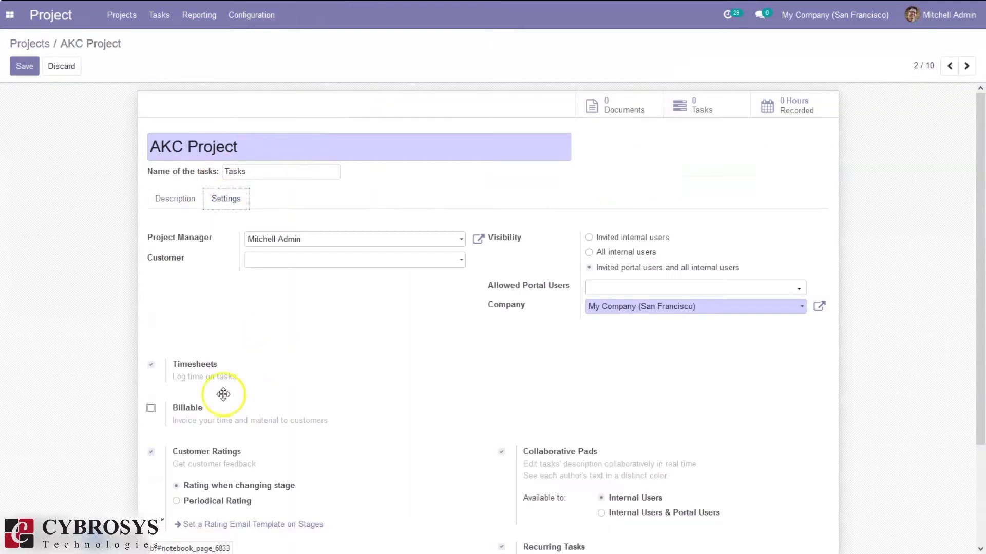
click(150, 407)
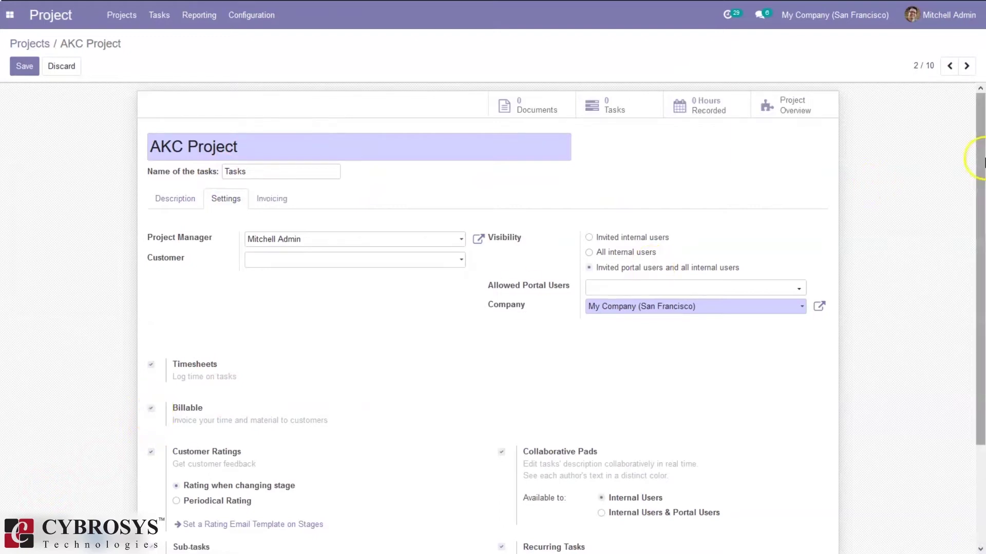
On the Invoicing tab, set tasks to be invoiced to a unique customer
drag(984, 163, 984, 192)
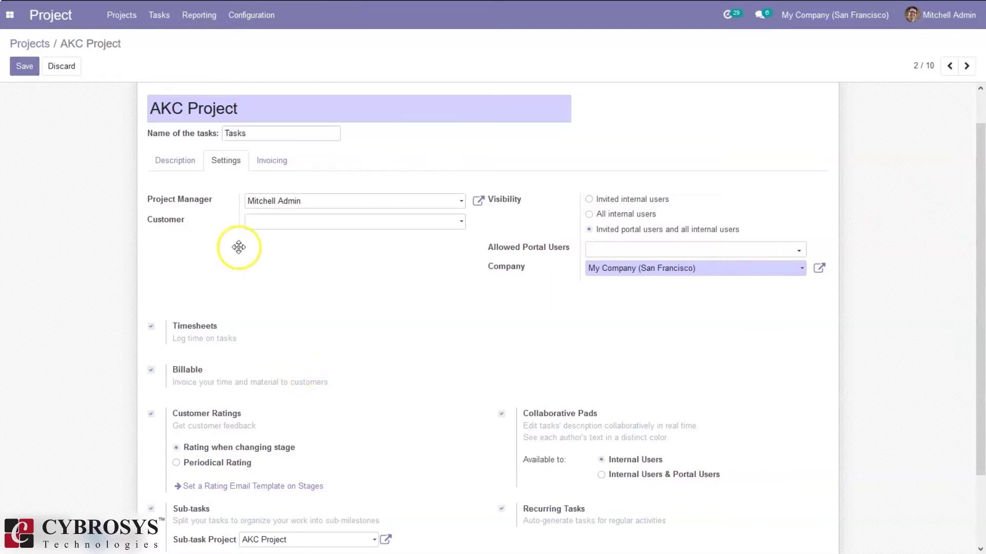
click(280, 159)
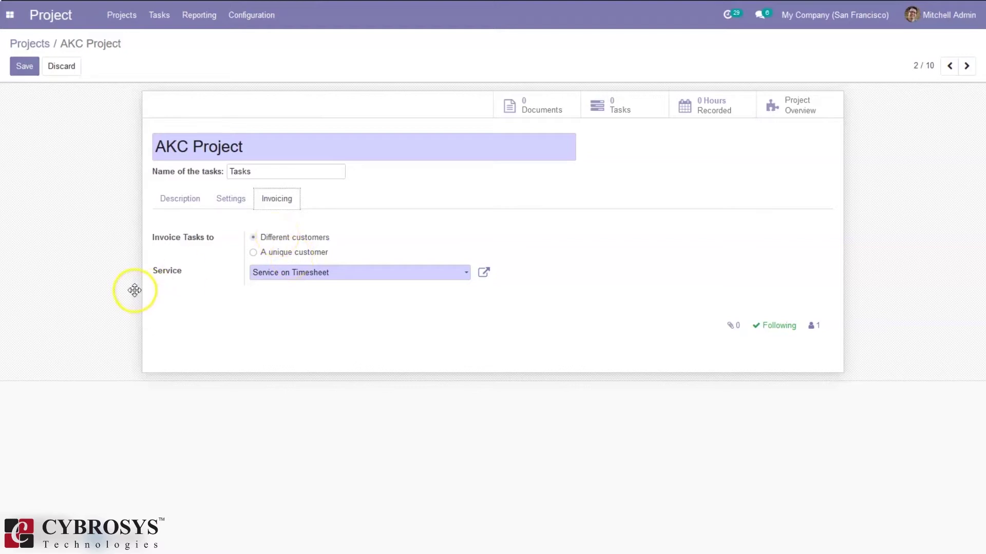
click(272, 255)
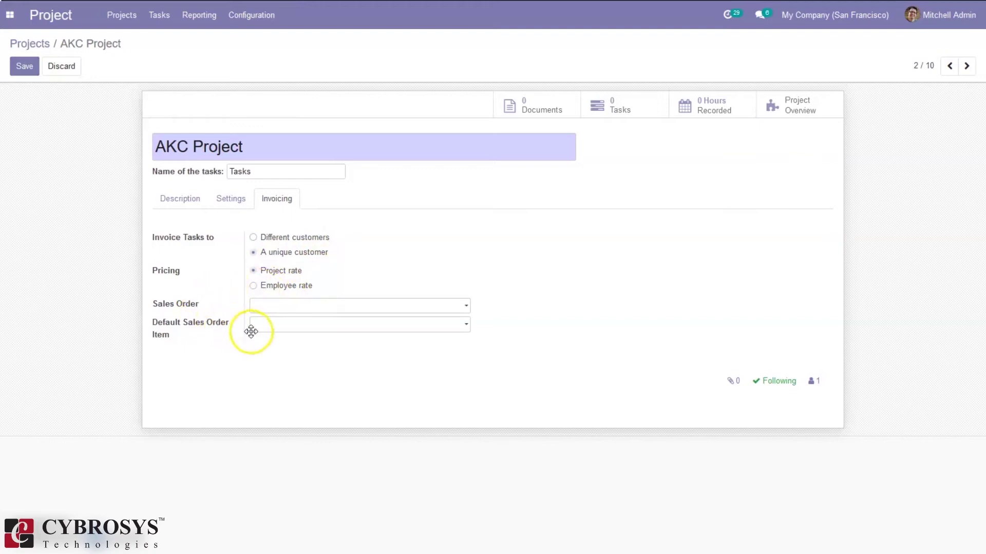
Try Employee rate pricing, revert to invoicing different customers, and return to the Settings tab
click(279, 287)
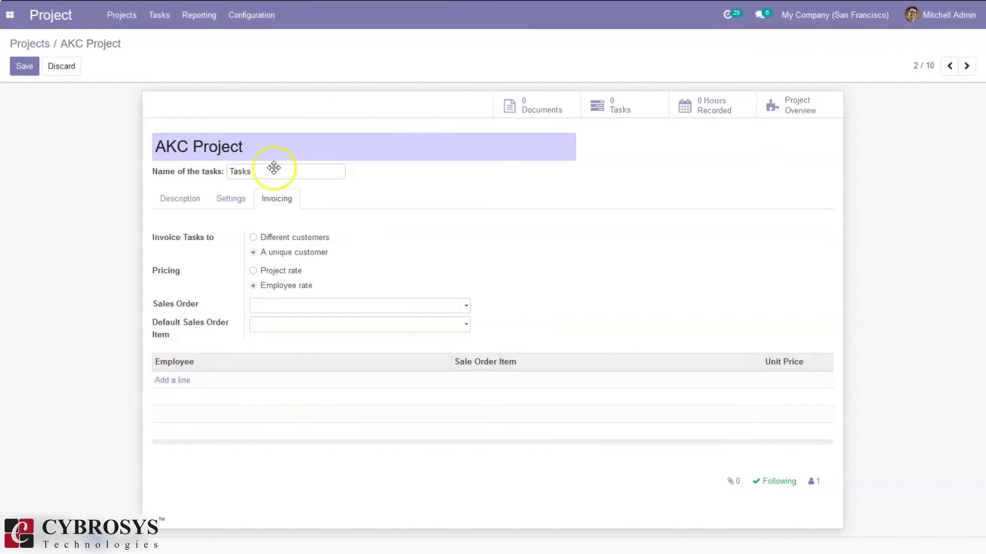
click(286, 238)
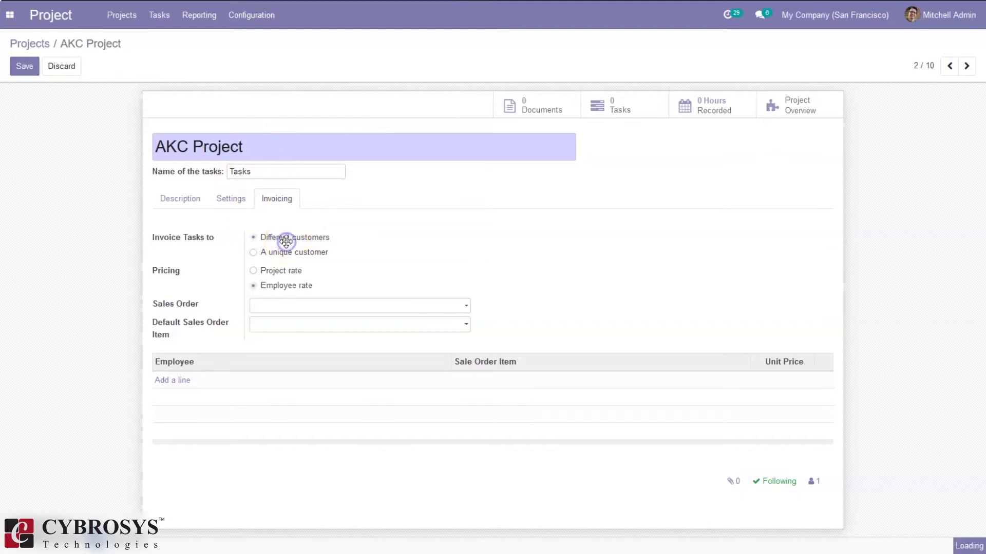
click(217, 193)
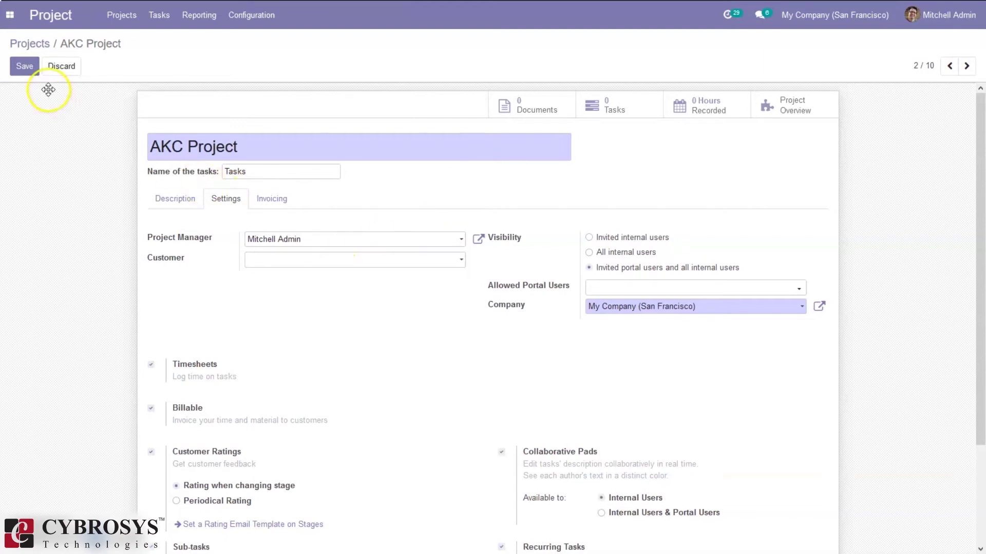
Save the billable project and reopen AKC Project's empty task board from its card
click(14, 59)
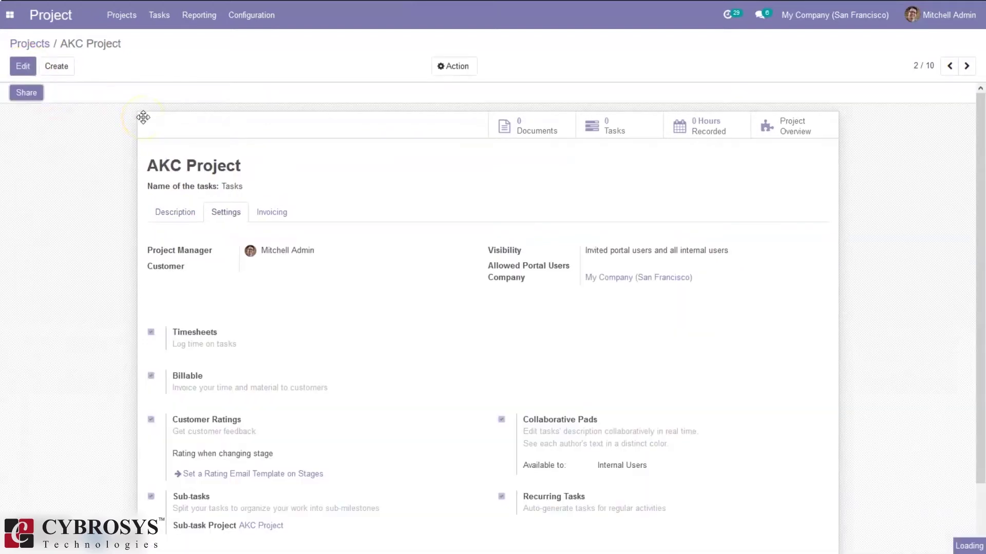
click(33, 45)
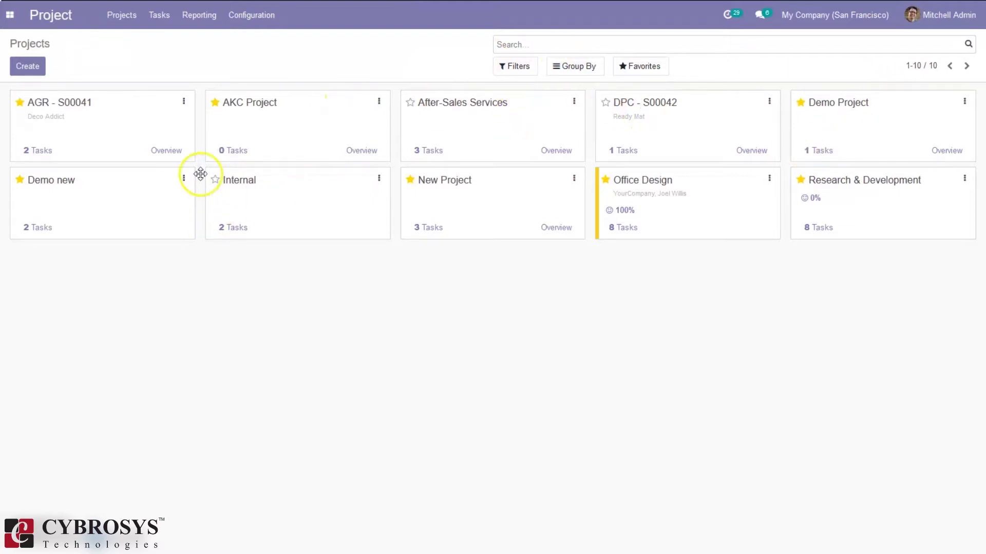
click(226, 151)
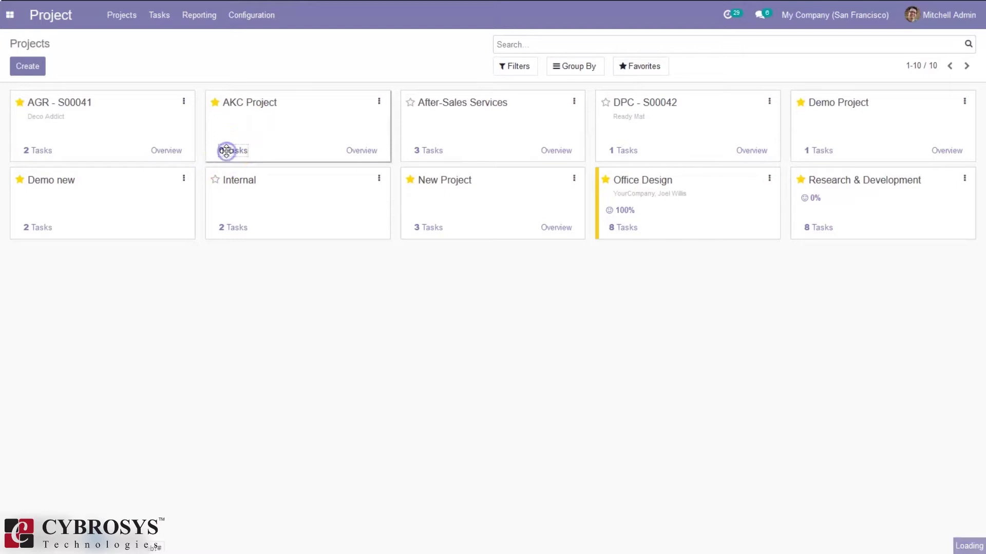
Add a task titled 'Test' in New Request and open its full edit form
click(25, 65)
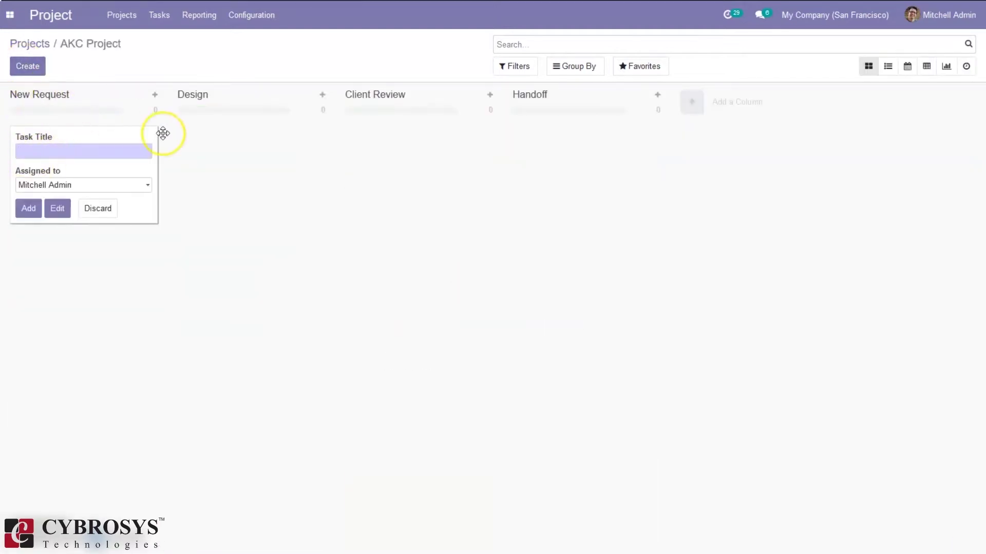
click(36, 153)
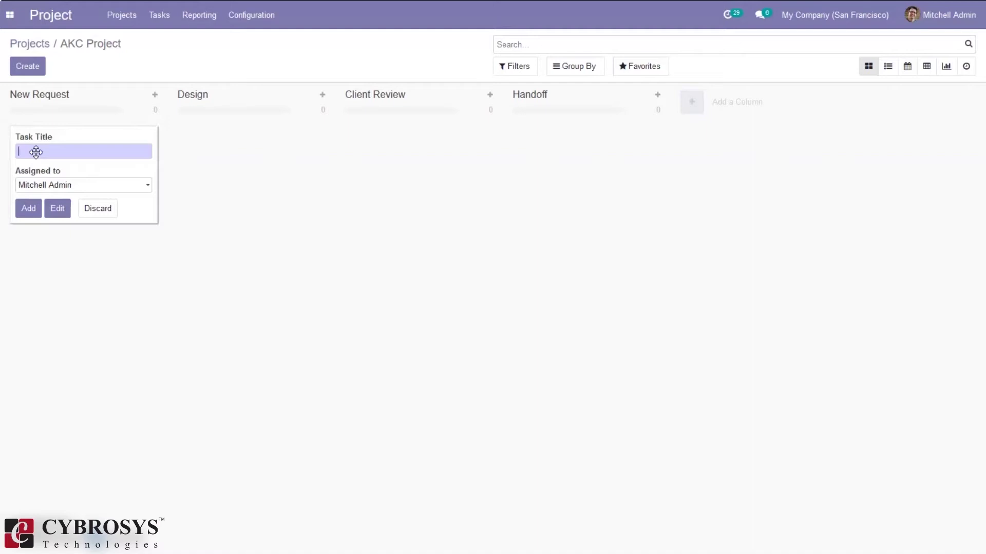
text(Test)
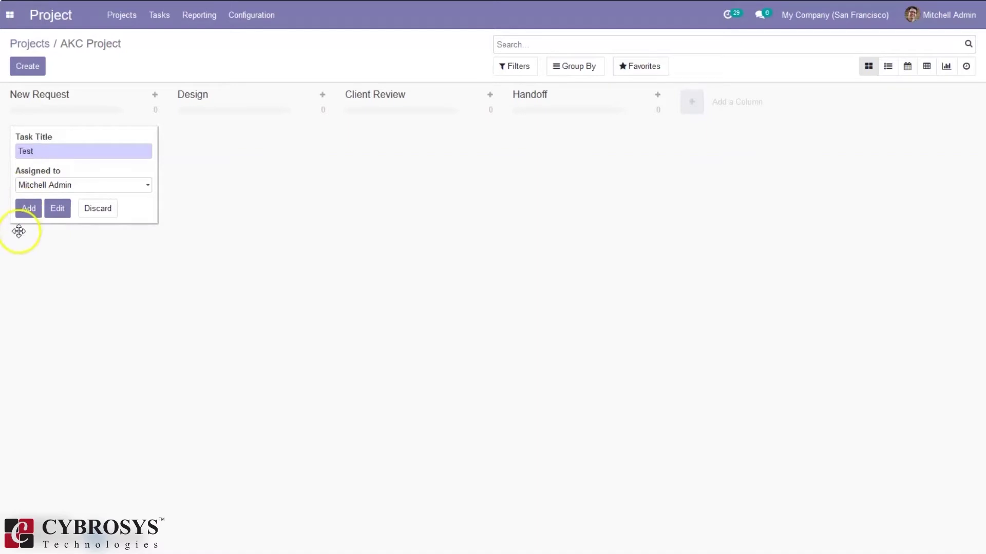
click(28, 208)
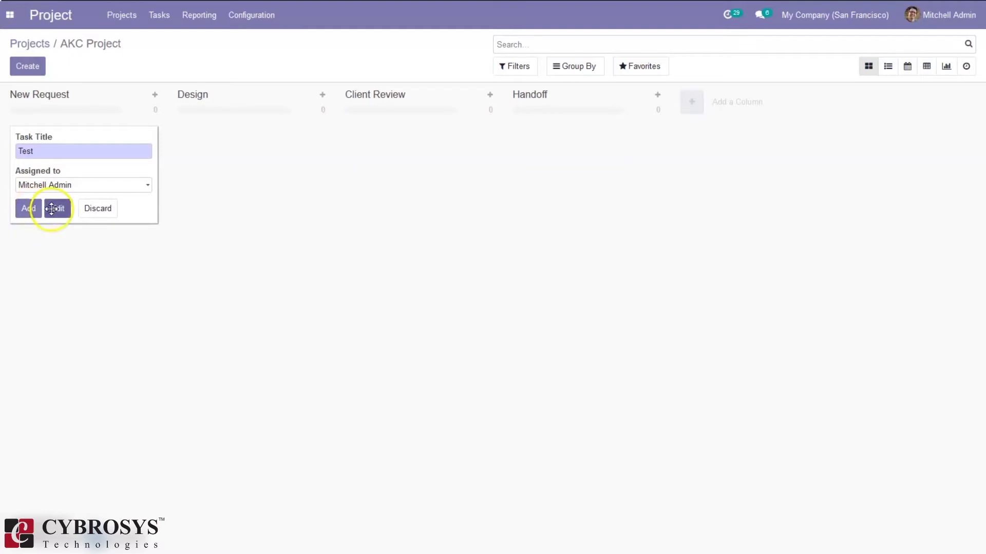
click(52, 207)
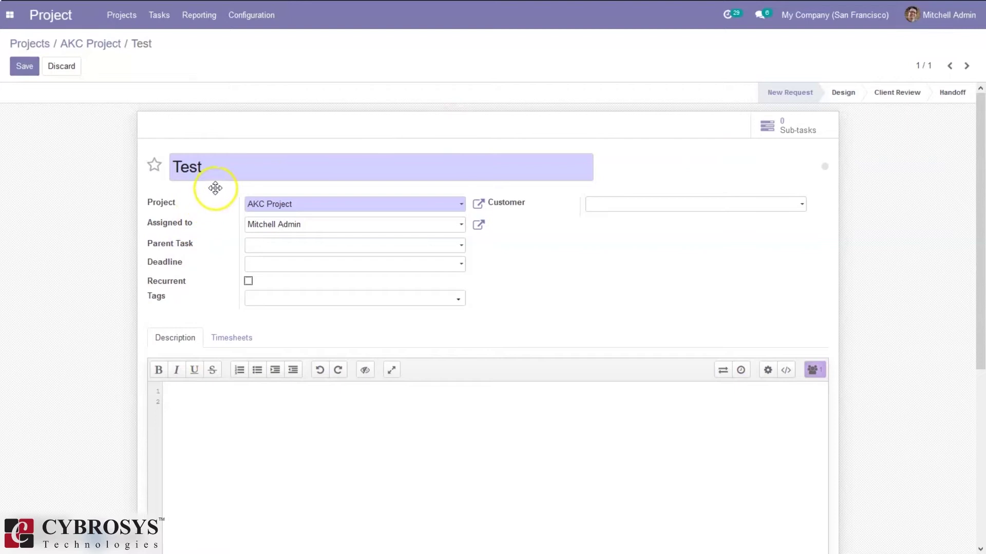
Star the Test task as high priority, review its weekly recurrence options, then untick Recurrent
click(153, 163)
click(248, 281)
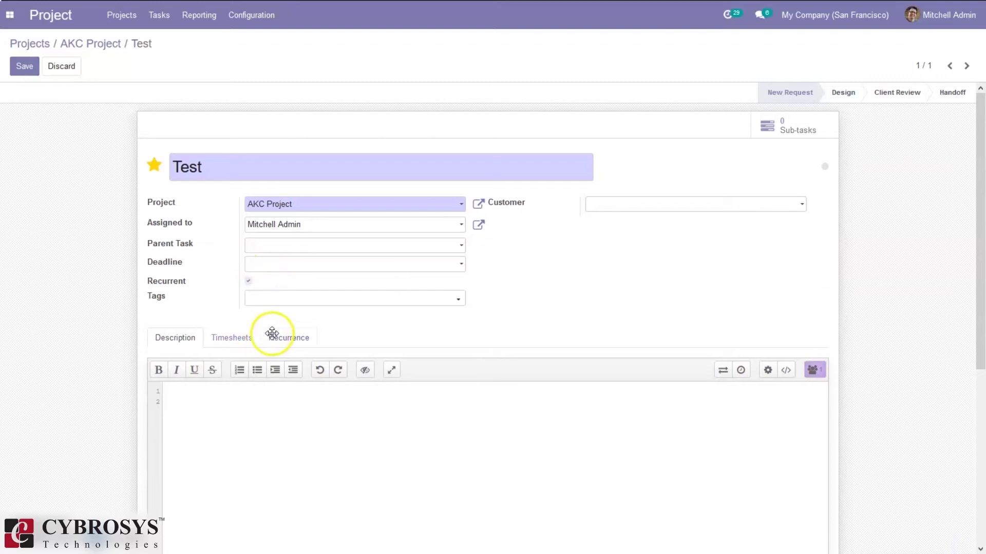
click(276, 334)
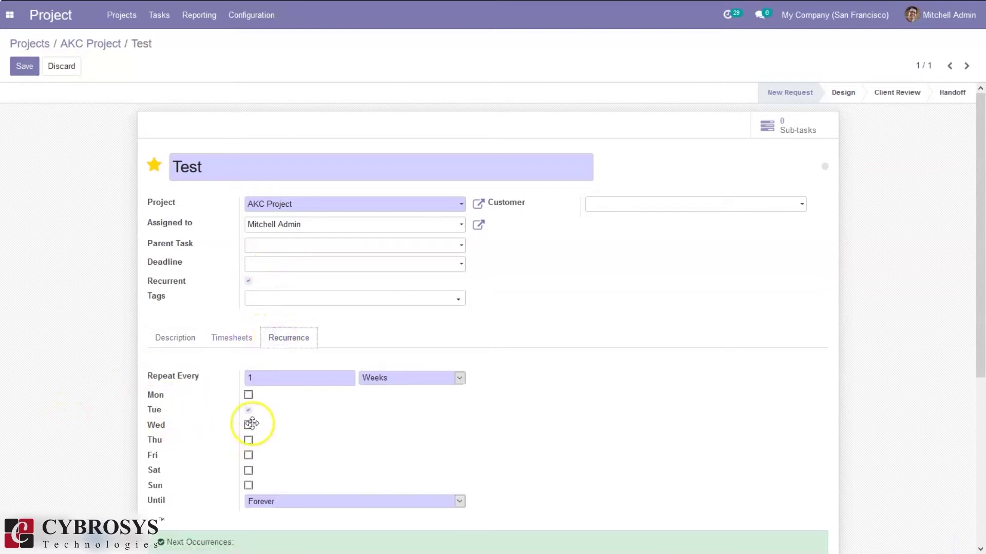
click(384, 378)
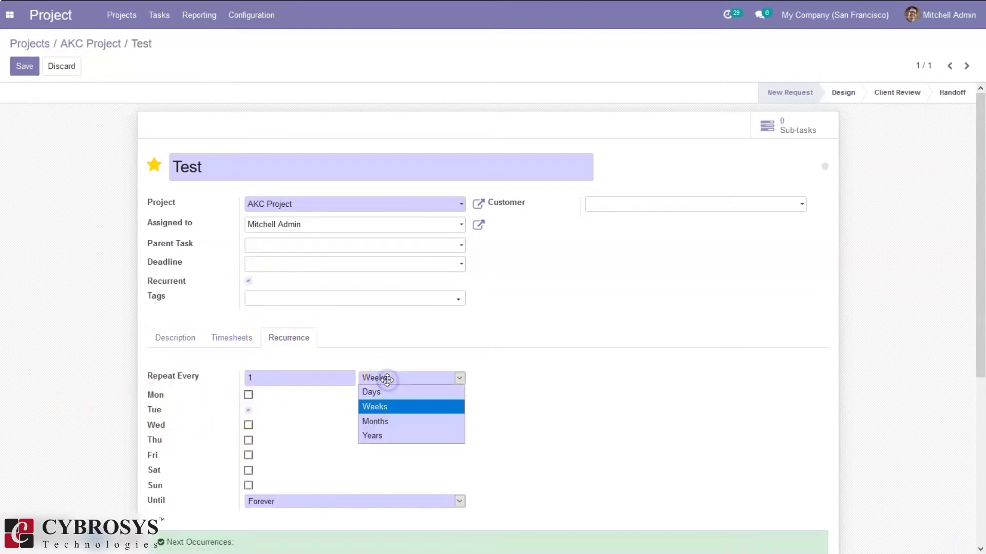
click(575, 355)
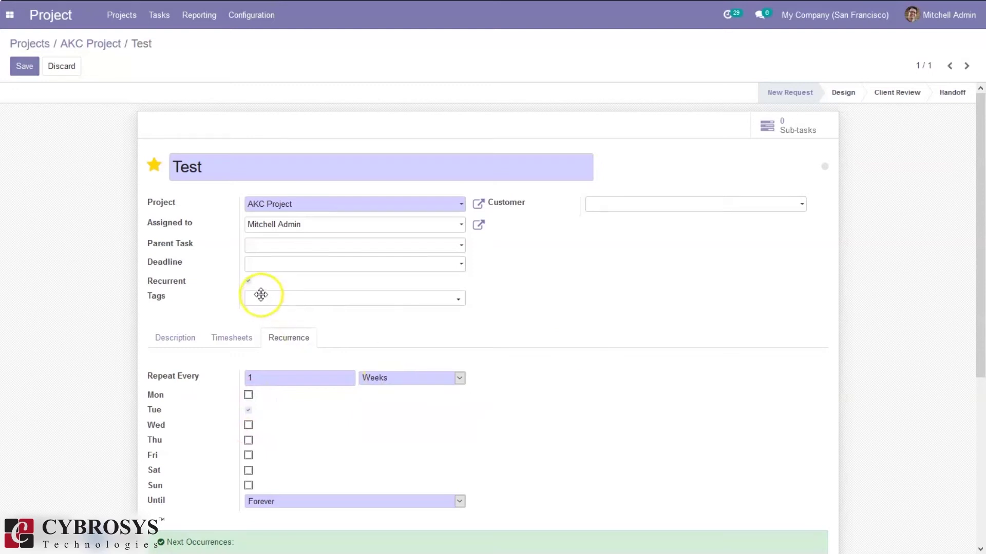
click(247, 281)
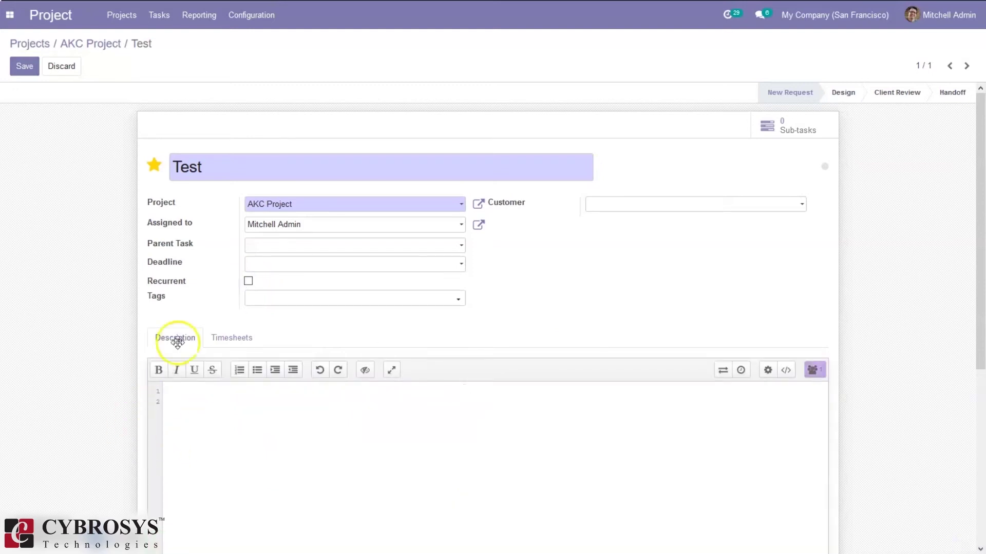
Browse the Tags and Customer lists without choosing either, then show the task's Timesheets section
click(272, 297)
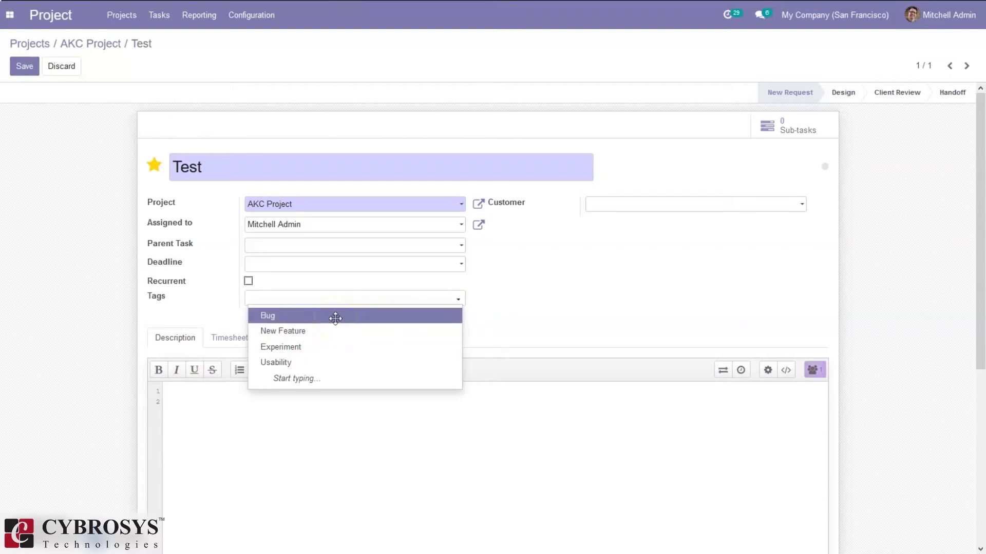
click(599, 267)
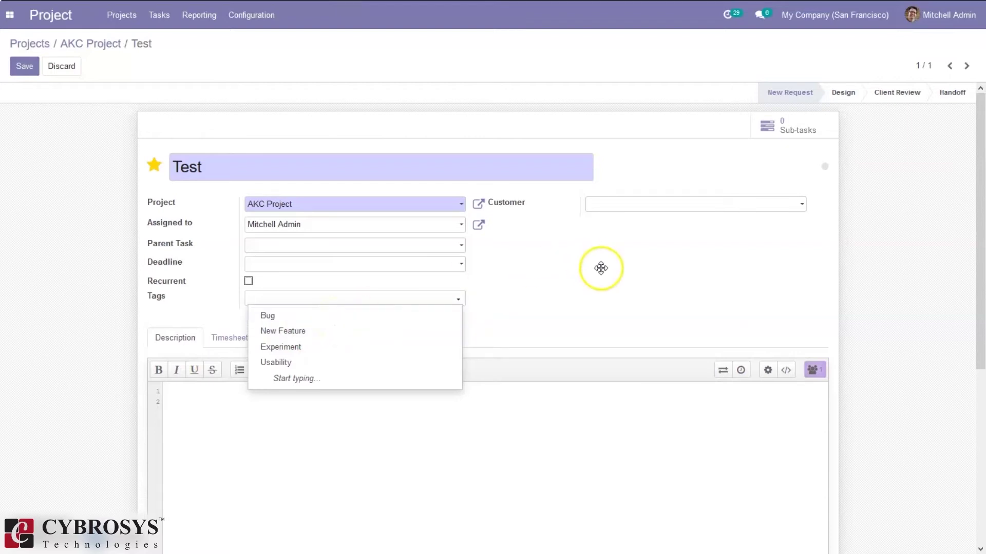
click(599, 213)
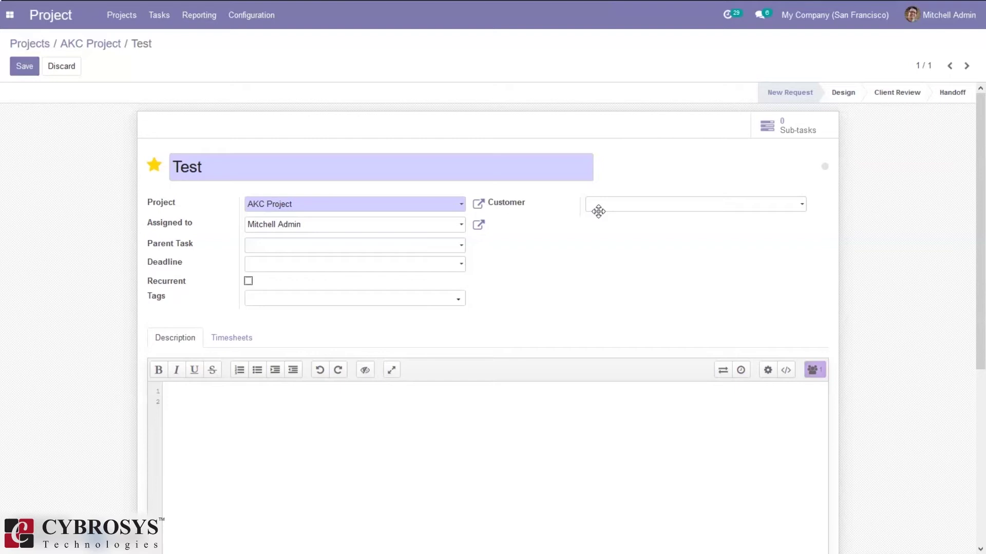
click(598, 211)
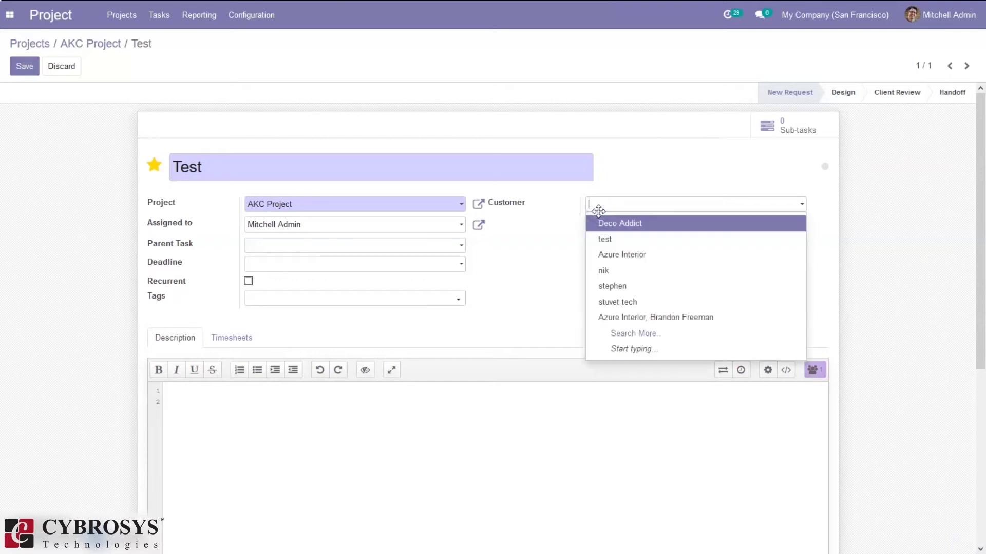
click(535, 229)
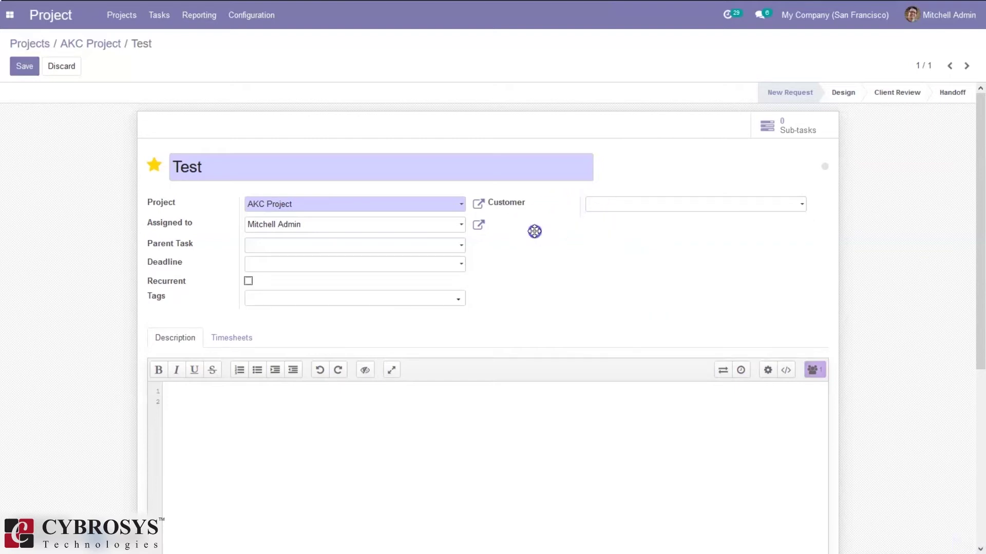
click(967, 211)
click(217, 343)
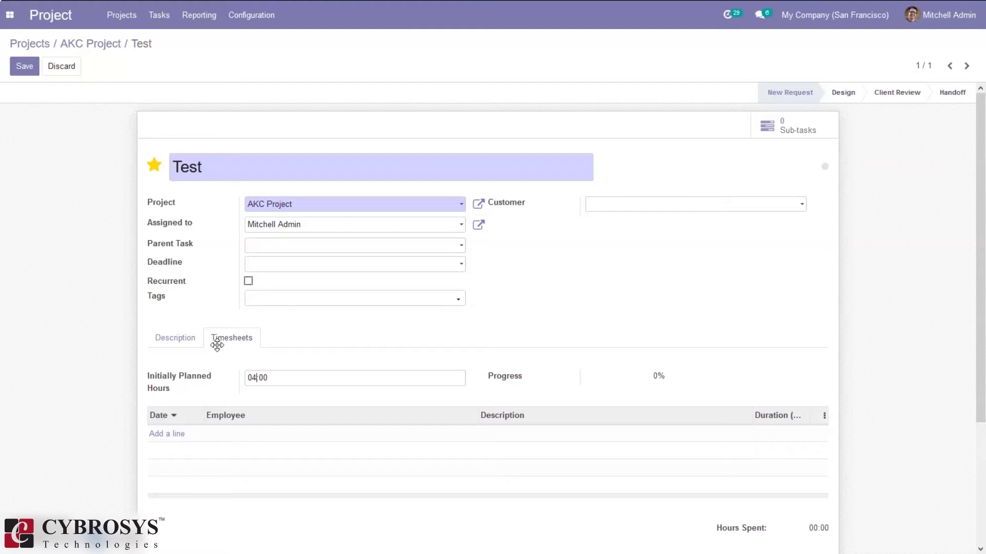
Log a 02:00 timesheet line described 'initial' on the Test task
click(233, 388)
click(162, 435)
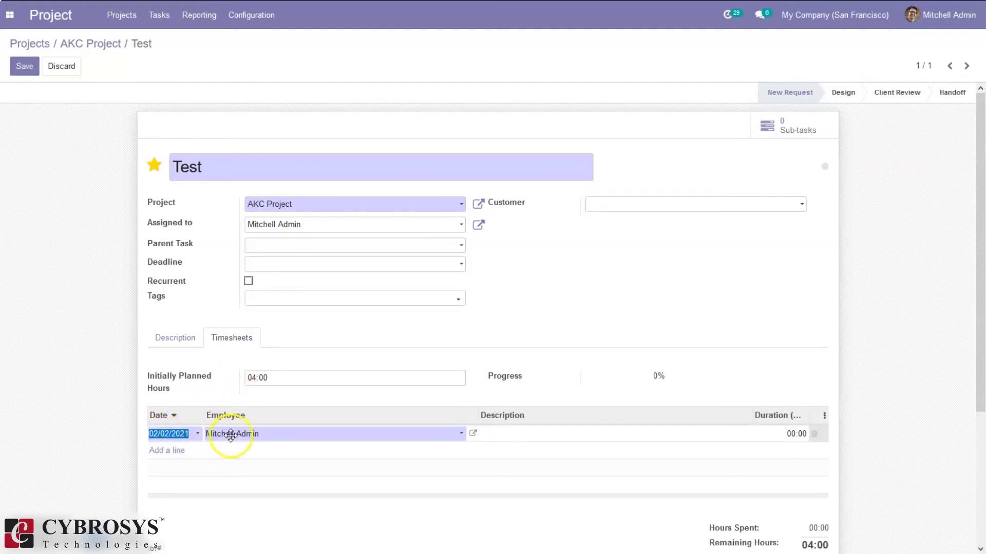
click(518, 433)
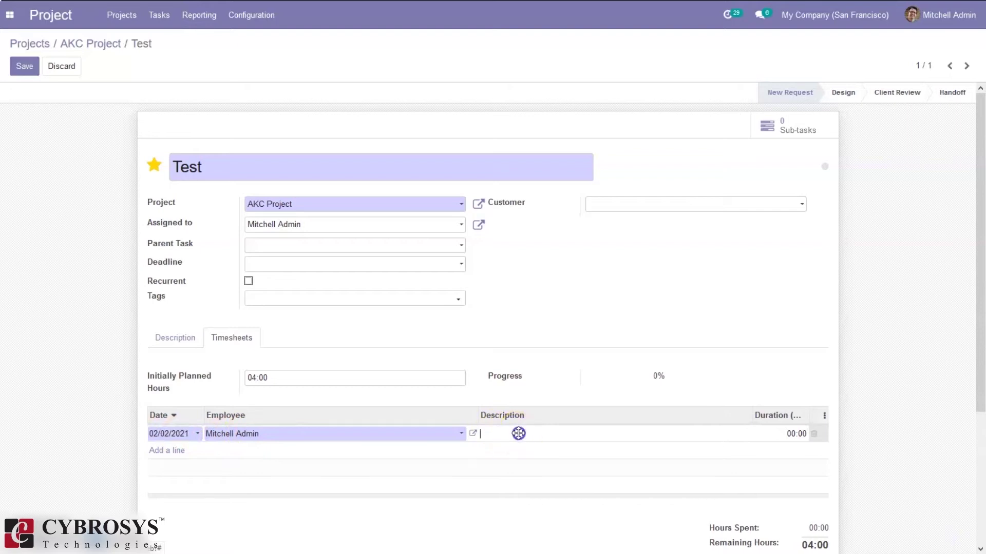
text(initial)
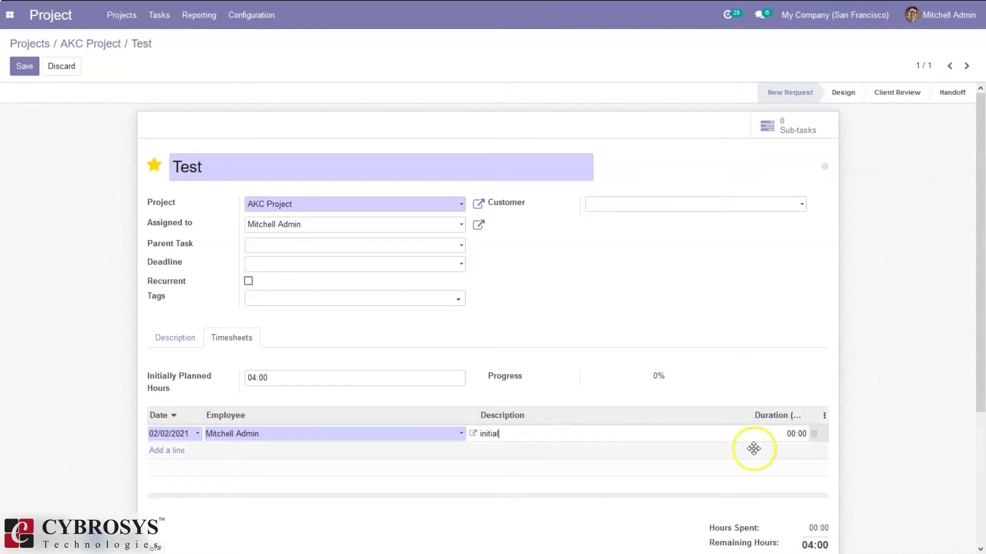
click(793, 433)
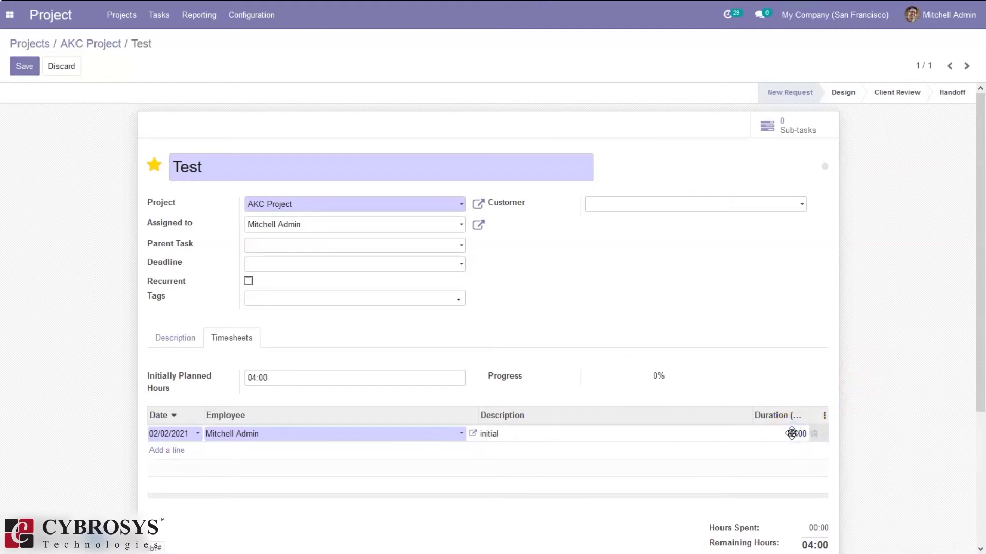
click(160, 451)
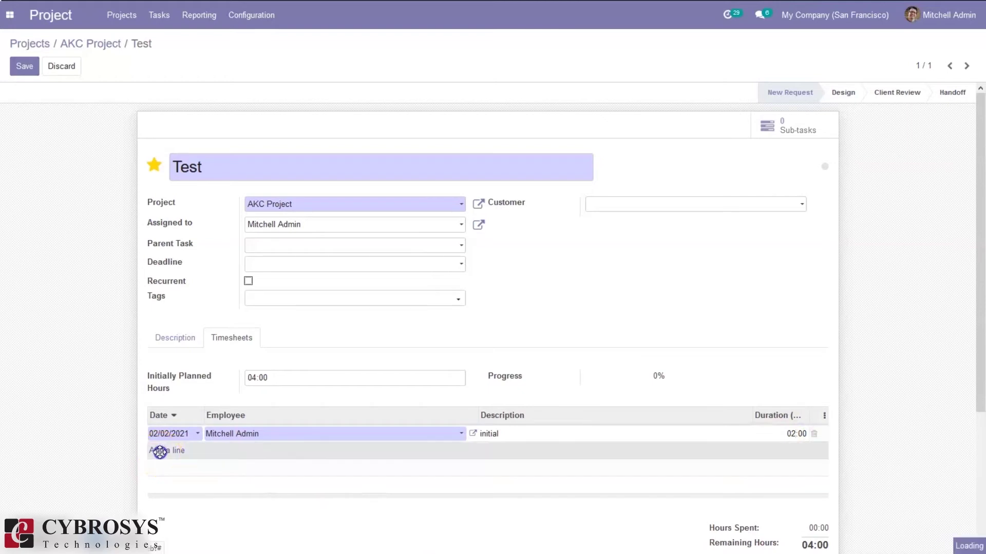
Add a second 01:00 timesheet line logged for another employee
click(163, 450)
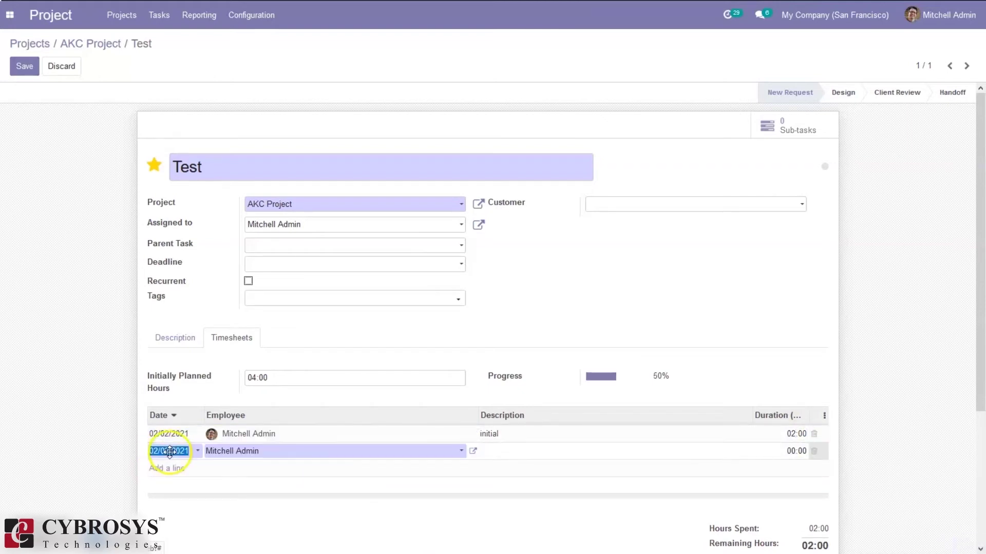
click(252, 451)
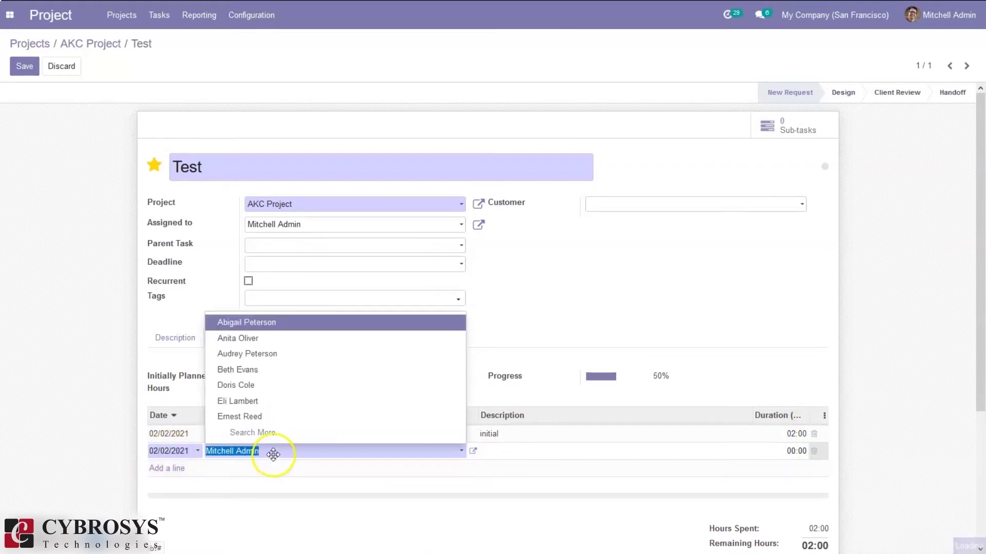
click(257, 343)
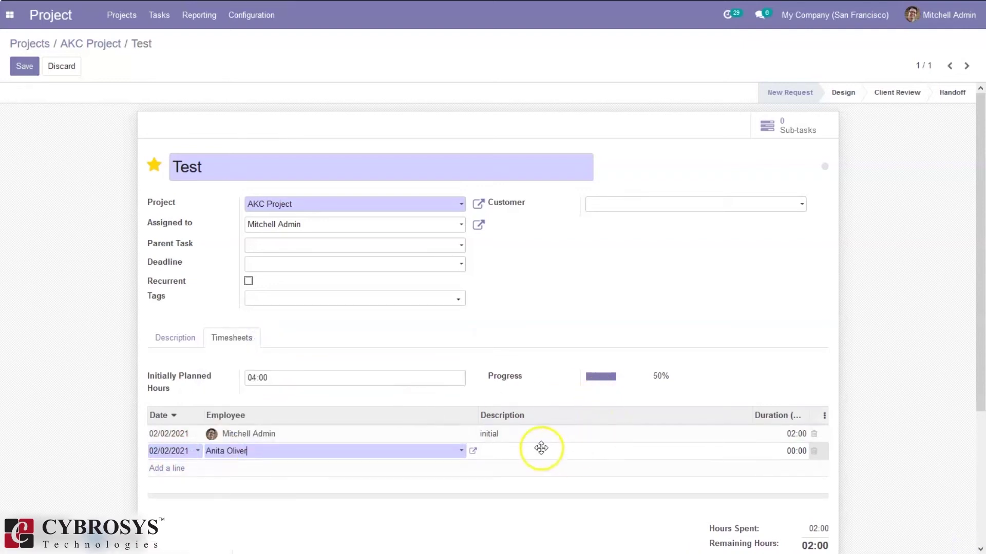
click(512, 453)
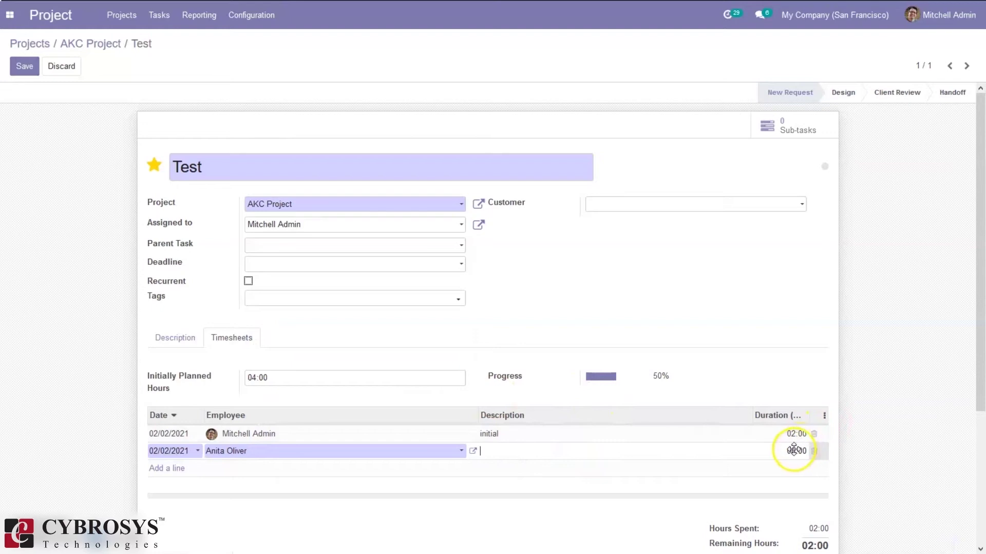
click(793, 450)
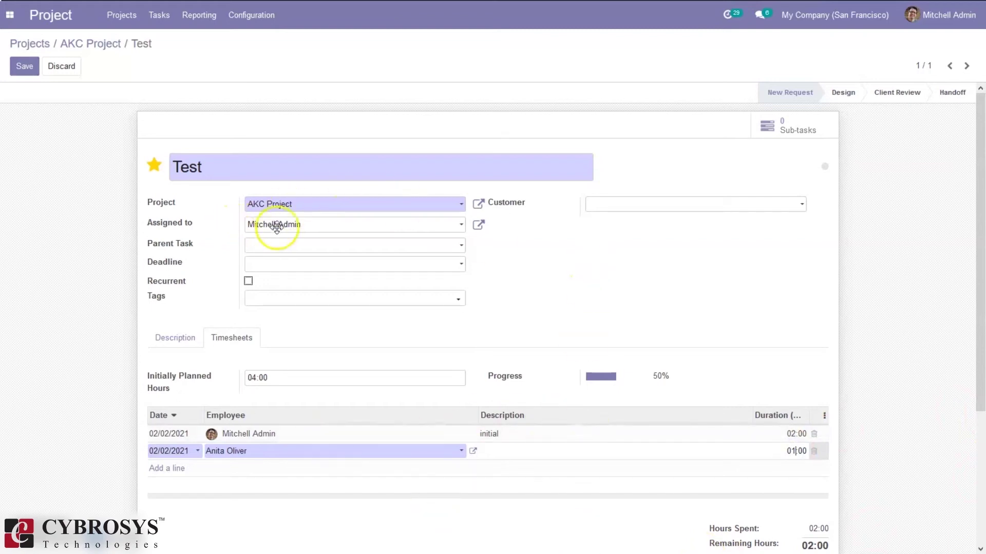
click(298, 225)
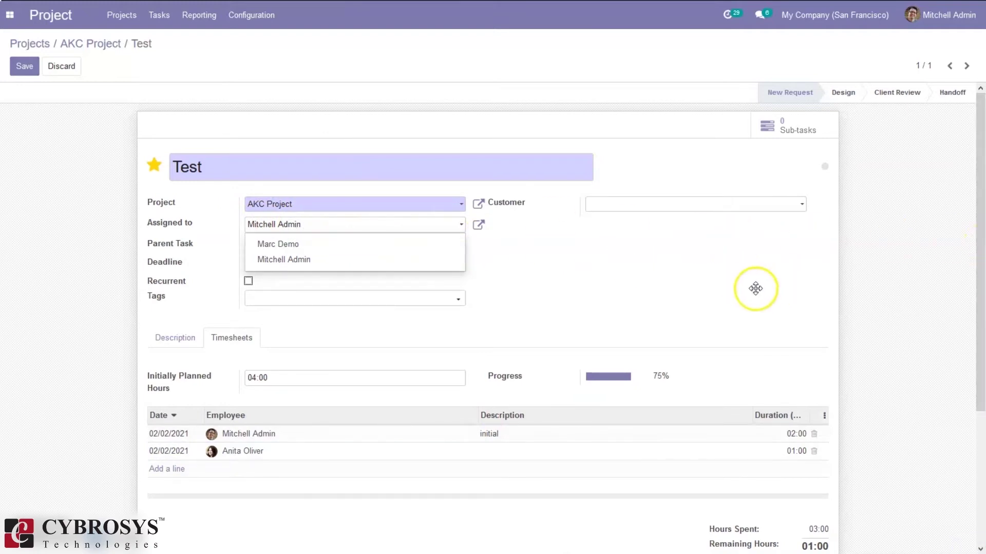
Clear the task's assignee, save it with 03:00 logged, and return to the AKC Project board
drag(346, 222, 248, 223)
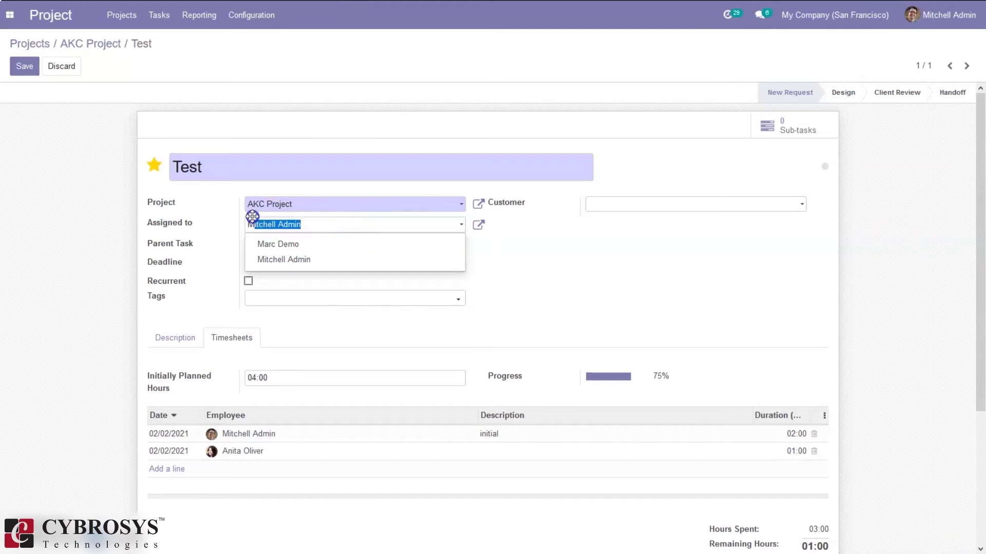
key(BackSpace)
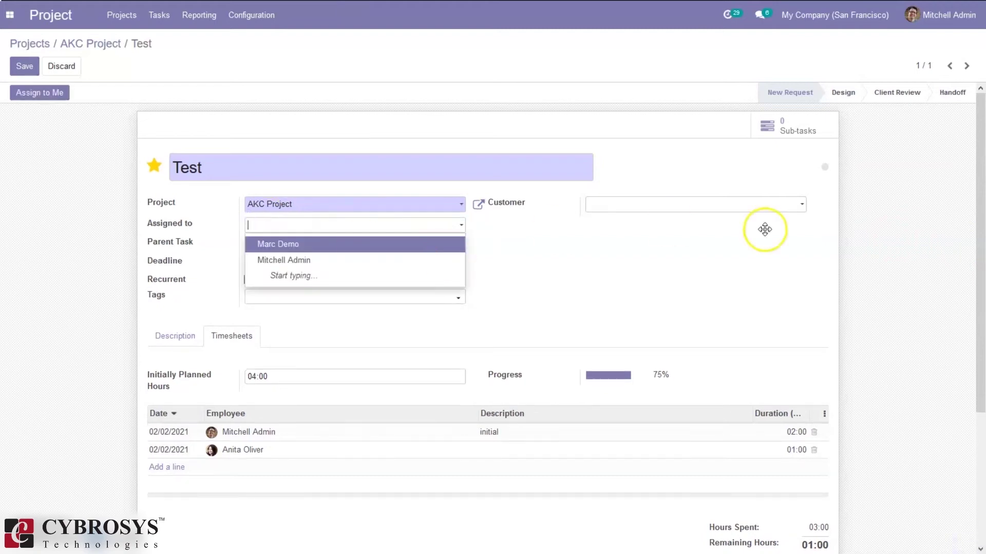
click(887, 221)
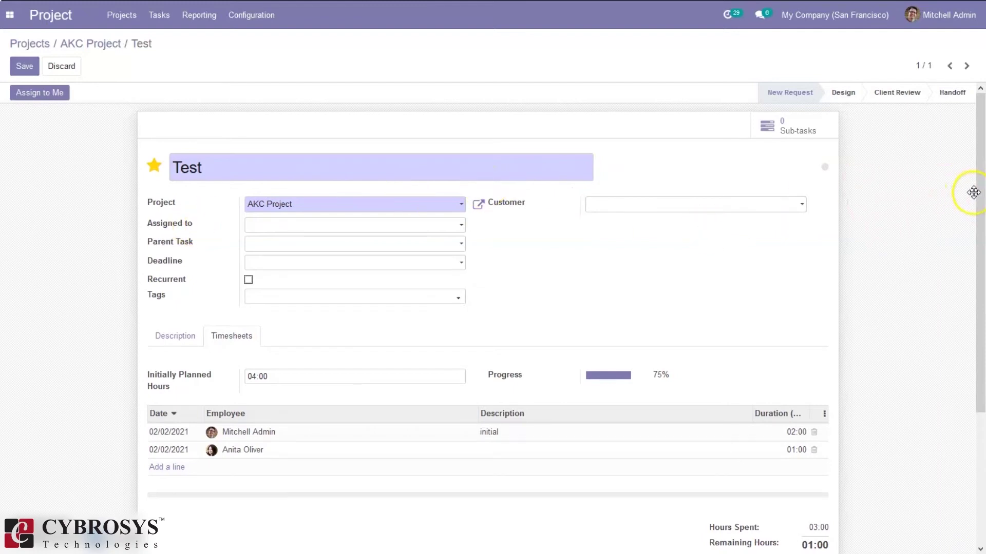
drag(981, 198, 982, 141)
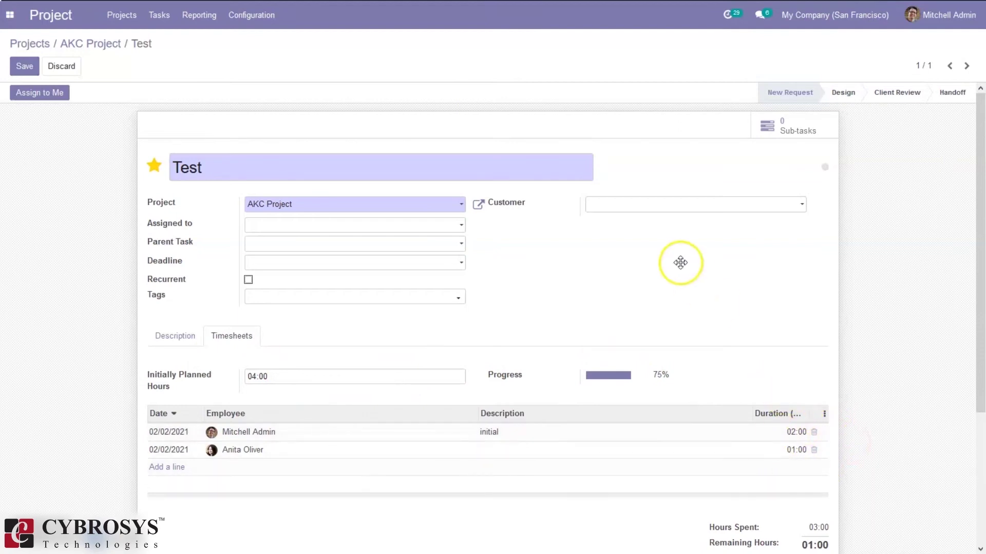
click(24, 66)
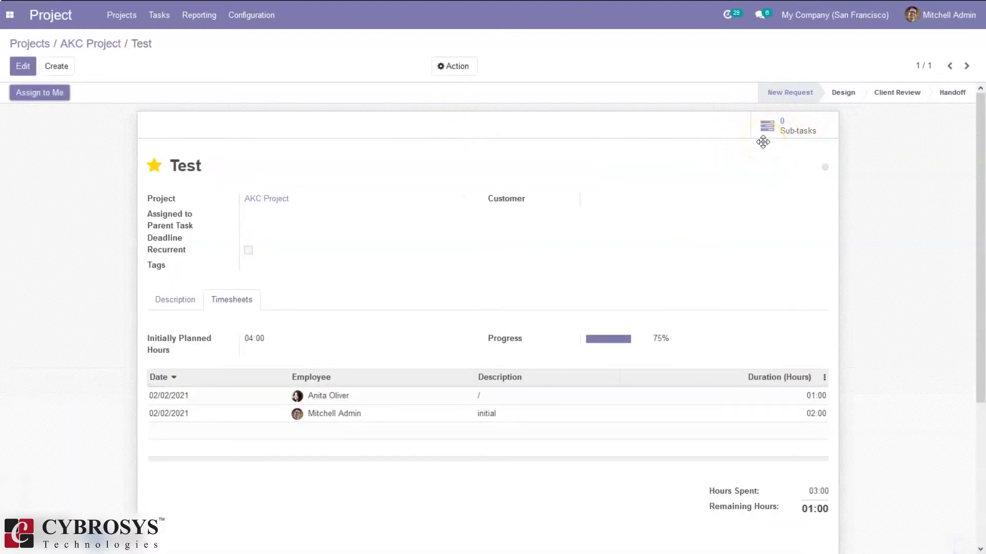
key(F11)
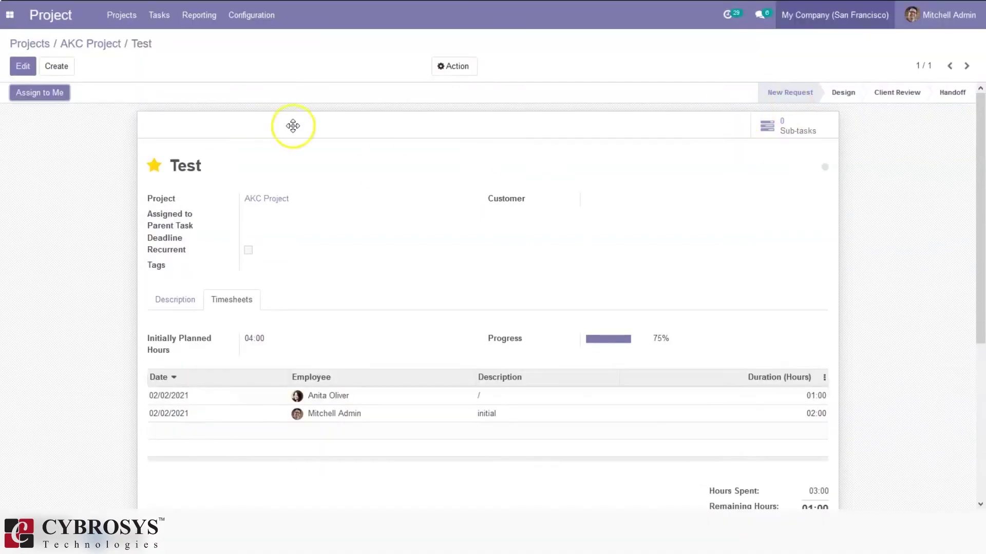
click(84, 43)
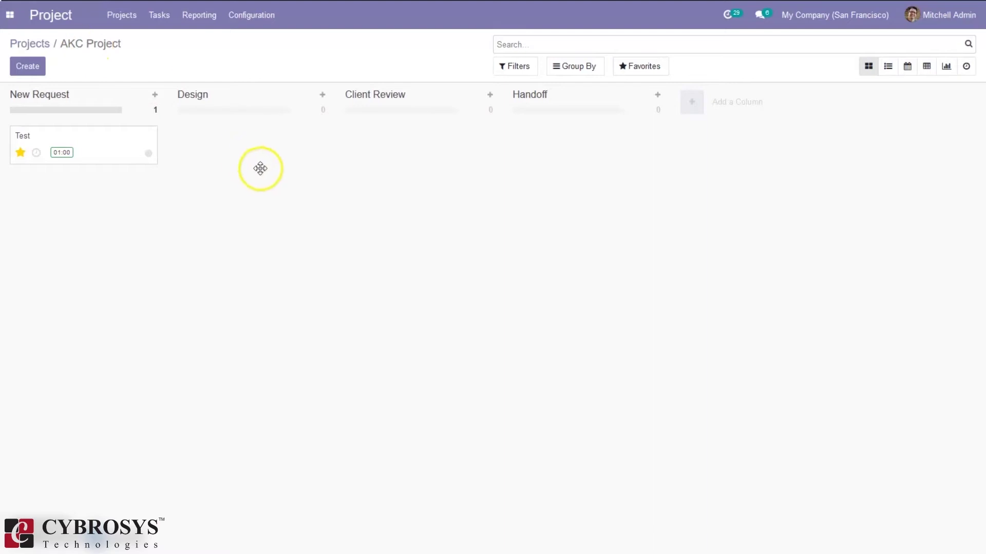
Move the Test task from New Request into the Design stage and return to the projects list
click(67, 150)
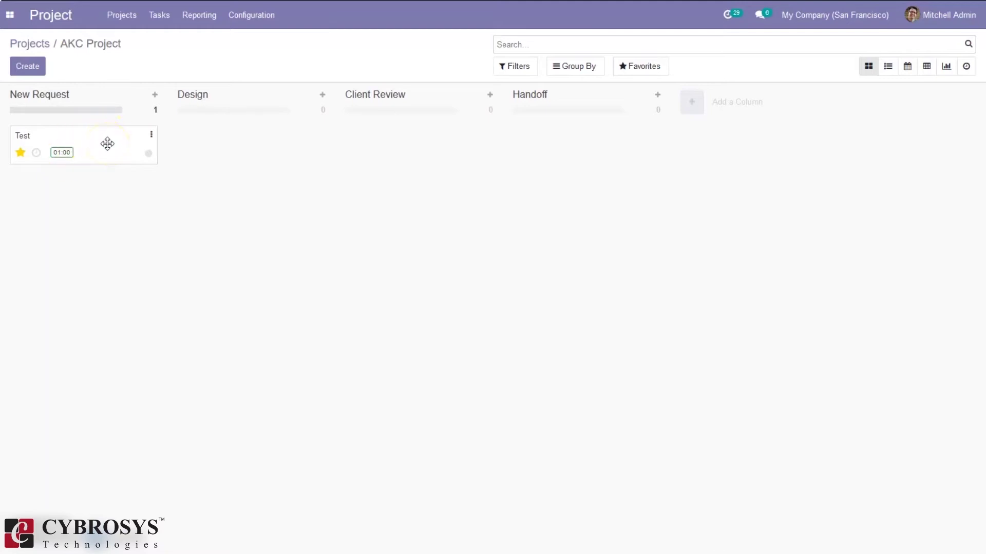
drag(107, 143, 270, 143)
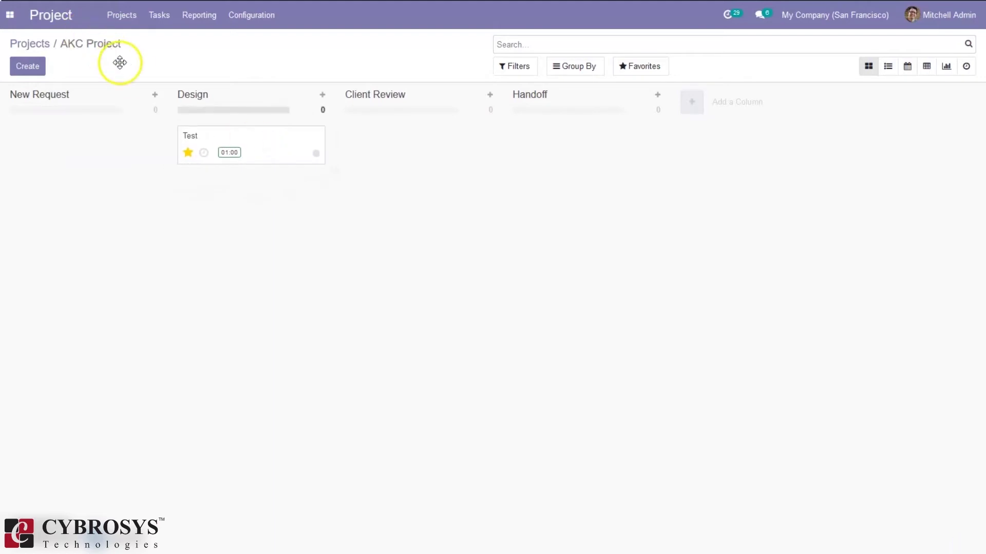
click(37, 45)
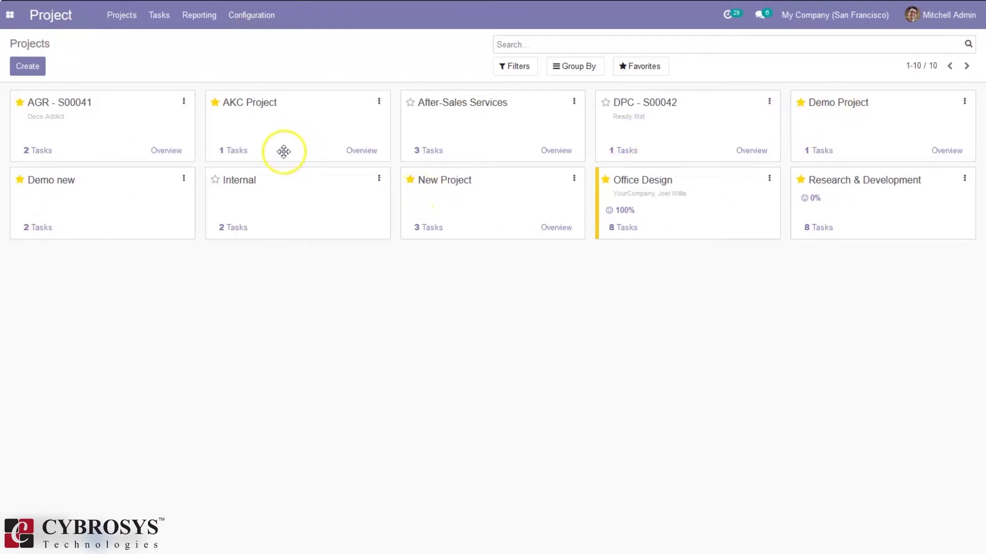
Open the AKC Project overview to review its 03:00 non-billable hours and $ -300.00 timesheet costs
click(352, 153)
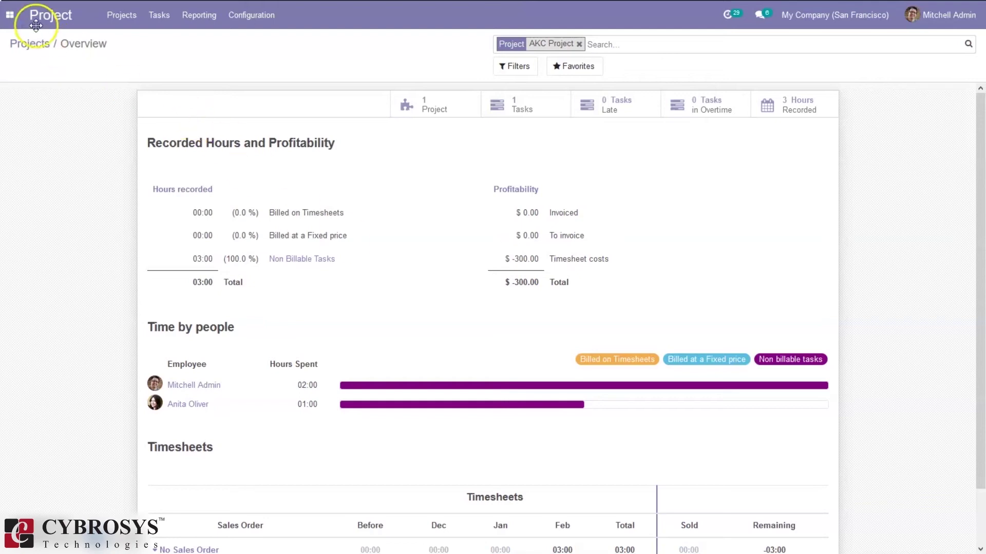
click(13, 14)
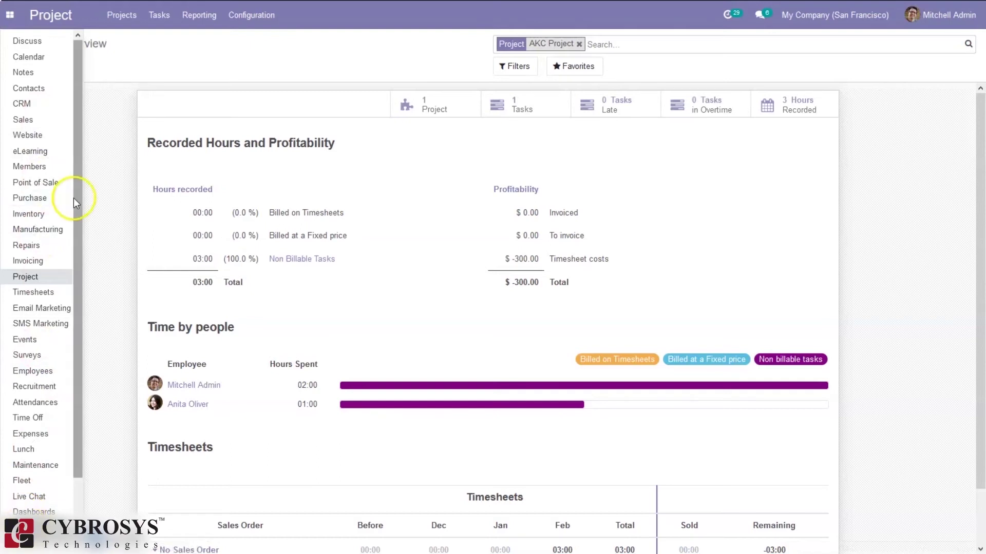
drag(73, 196, 73, 246)
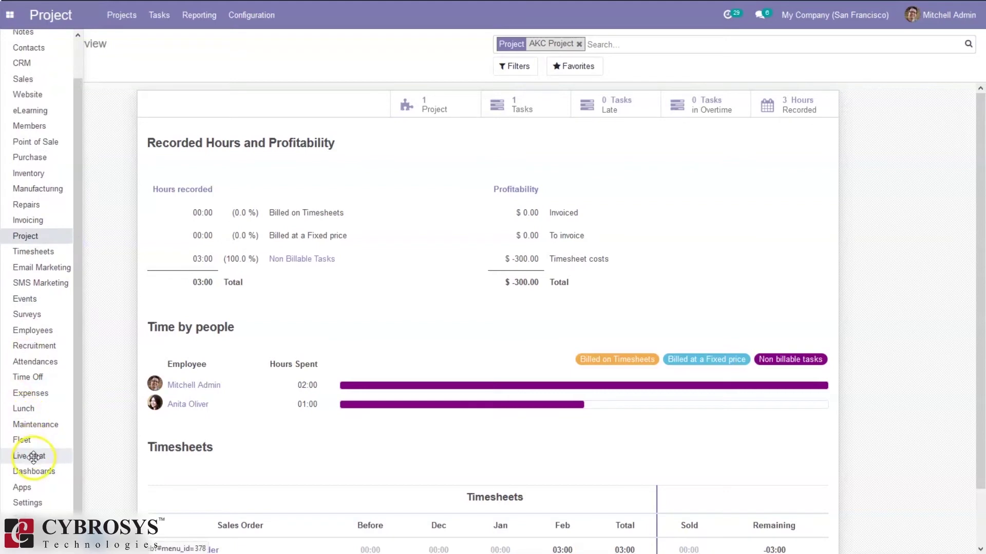
Look up employee 'mi' in Employees and check the $100.00 hourly timesheet cost in HR Settings
click(44, 325)
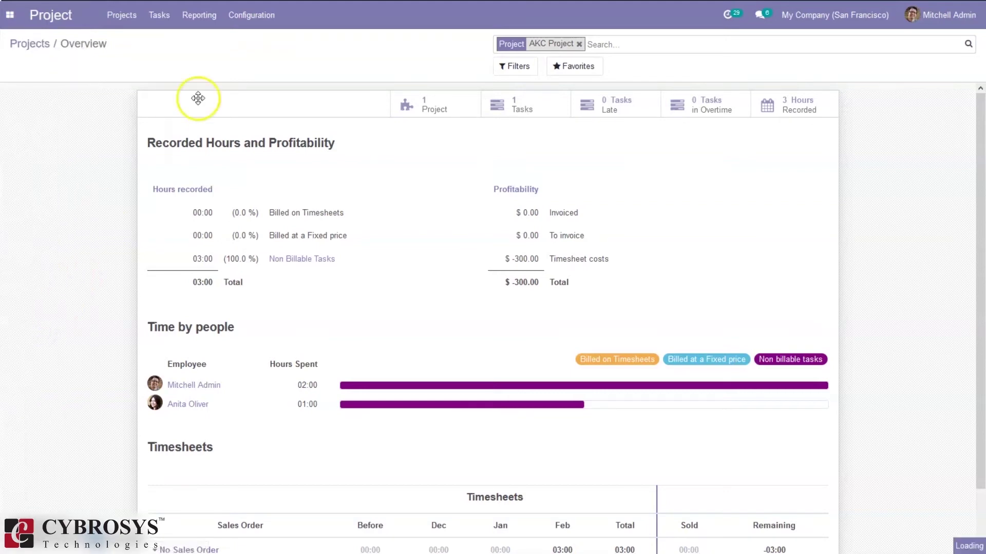
text(mi)
key(Return)
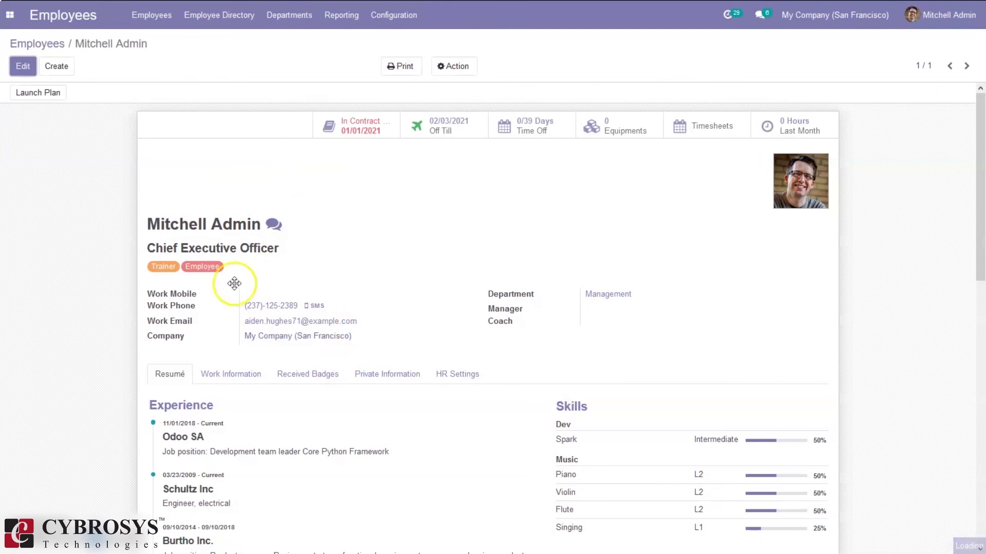
click(451, 374)
scroll(981, 228, down, 5)
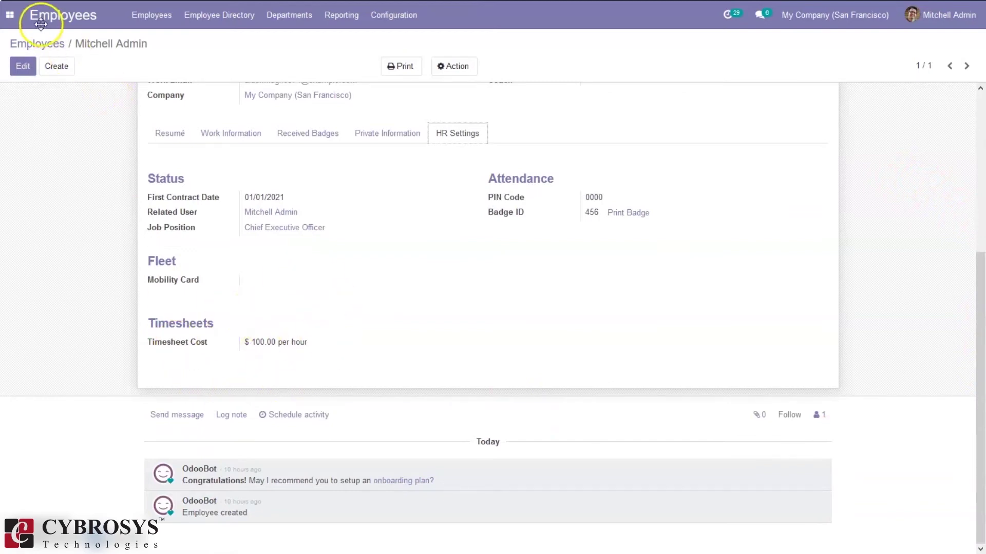
Go back to the Project app and open the AKC Project overview
click(10, 14)
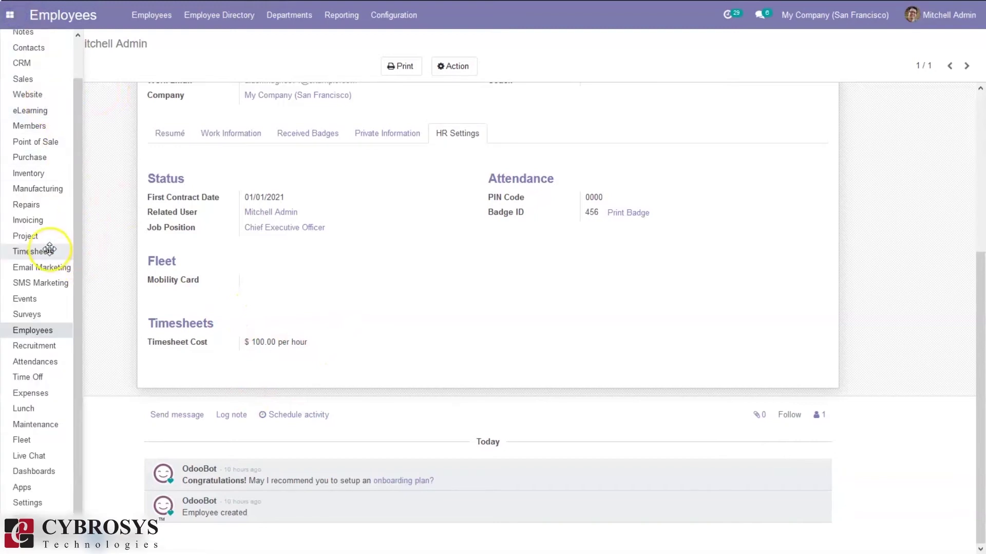
click(27, 235)
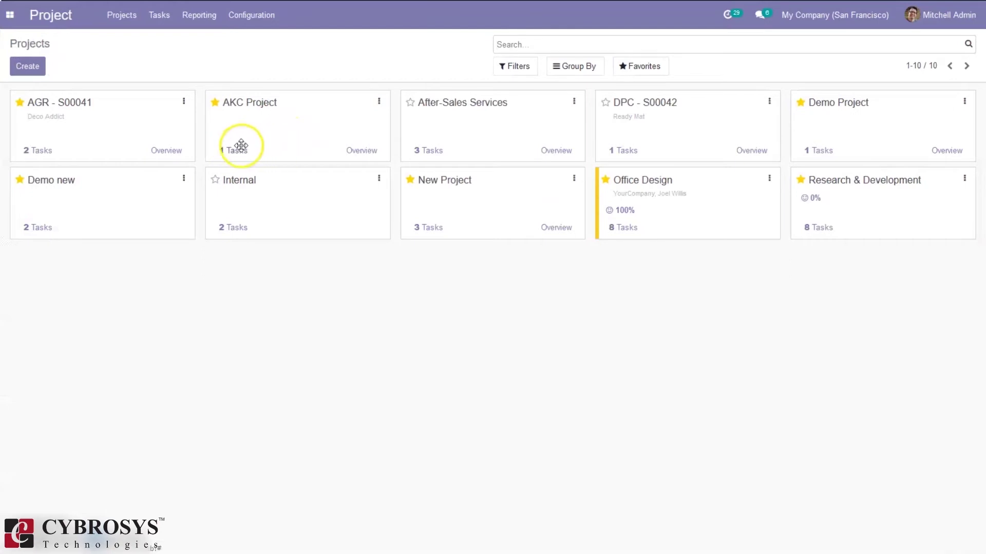
click(355, 150)
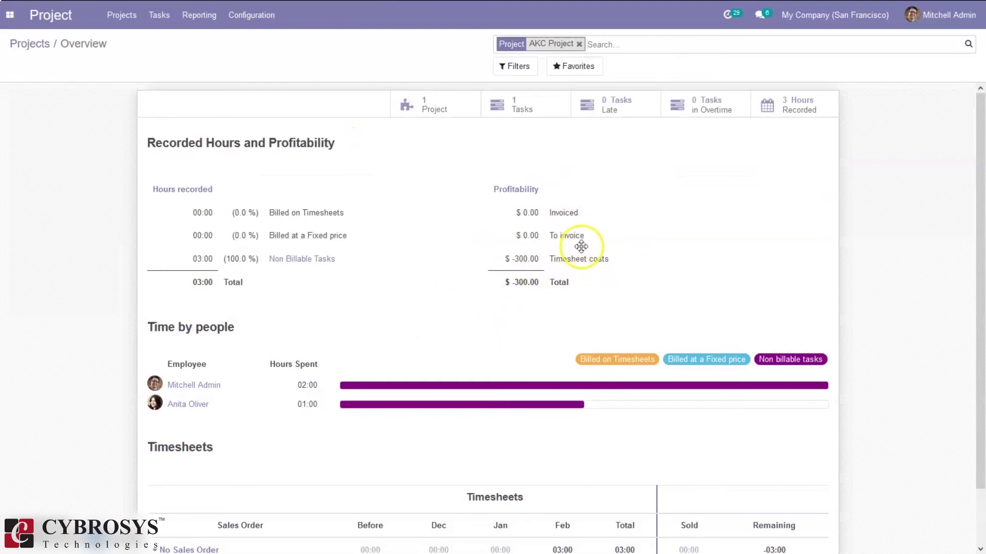
Read the explanations for the Timesheet costs and Invoiced figures on the AKC Project overview
mouse_move(550, 259)
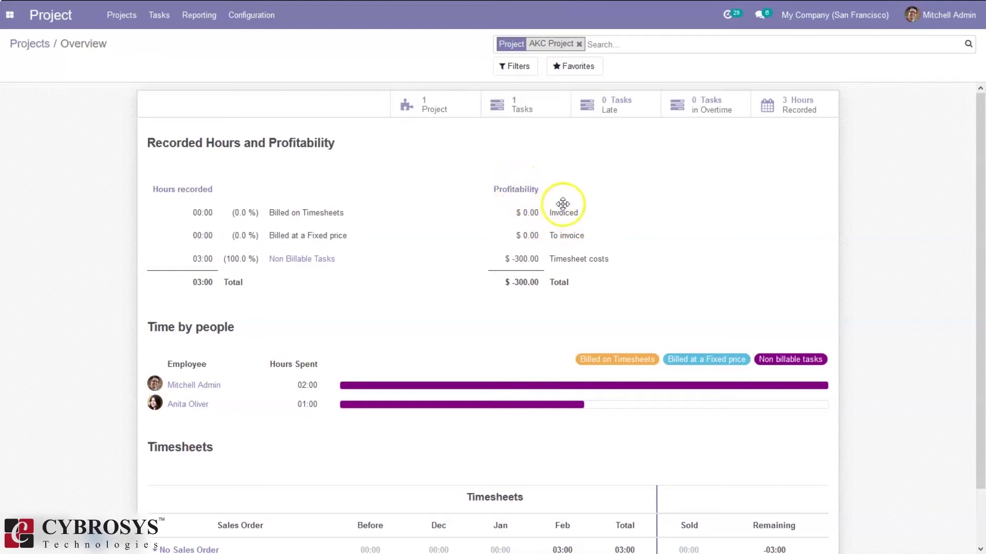
mouse_move(564, 211)
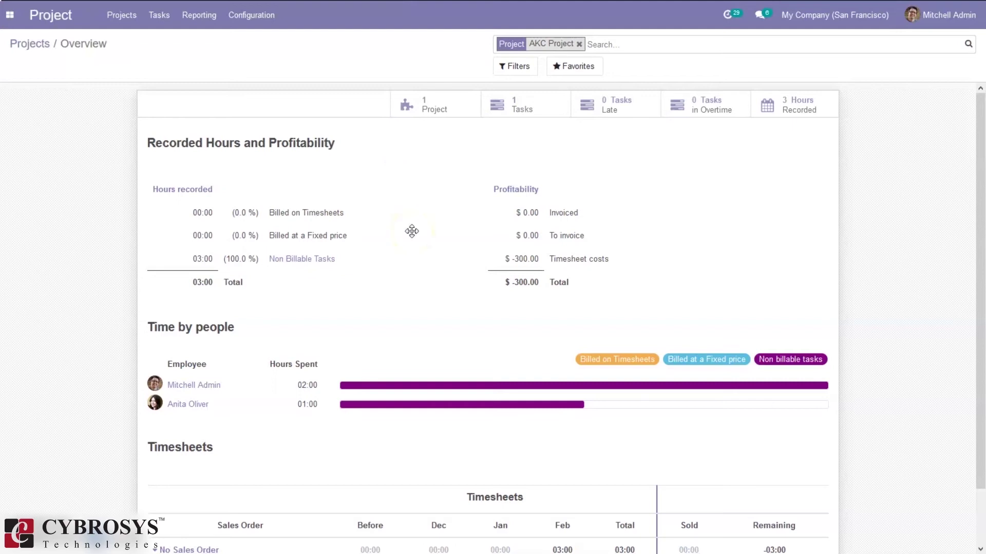
Create a new sales quotation in Sales with Deco Addict as the customer
click(10, 15)
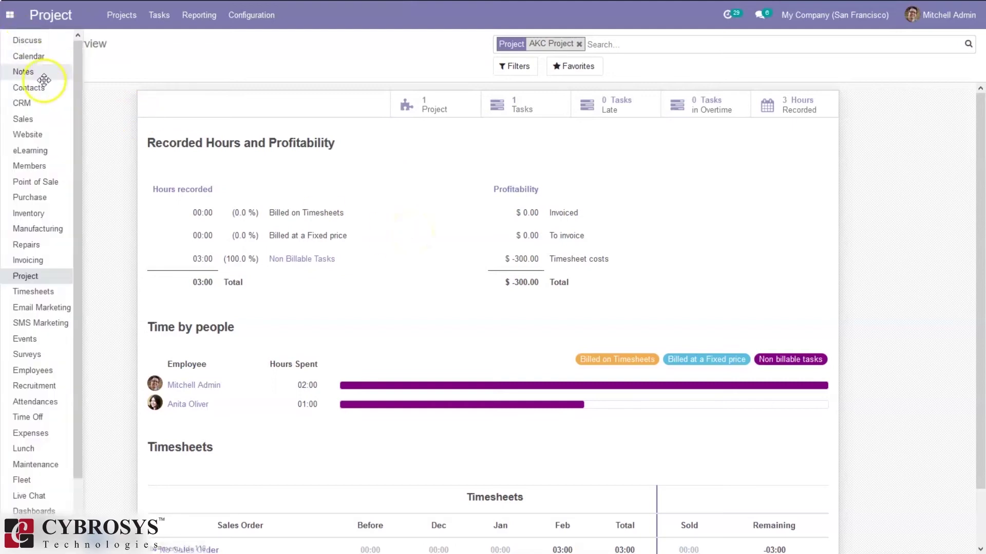
click(22, 120)
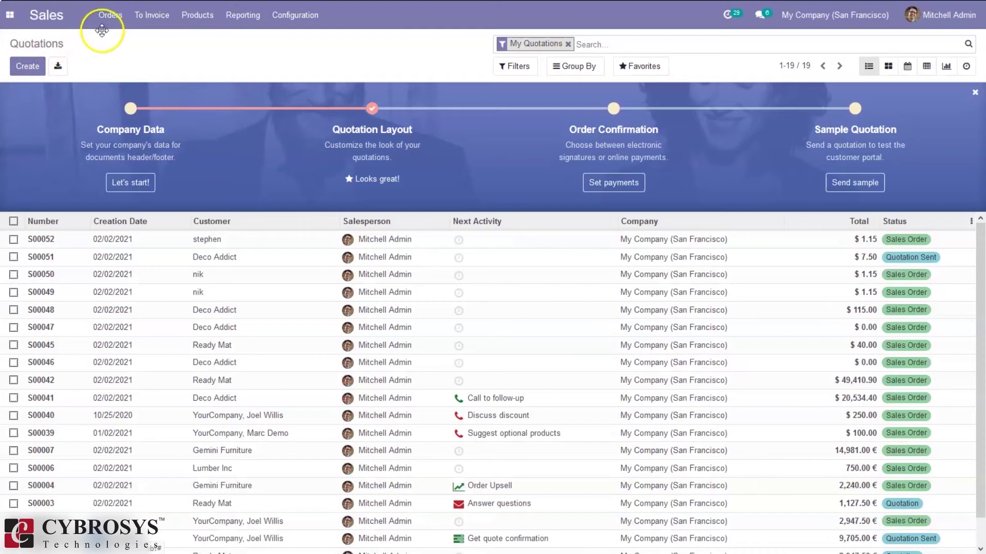
click(106, 18)
click(114, 54)
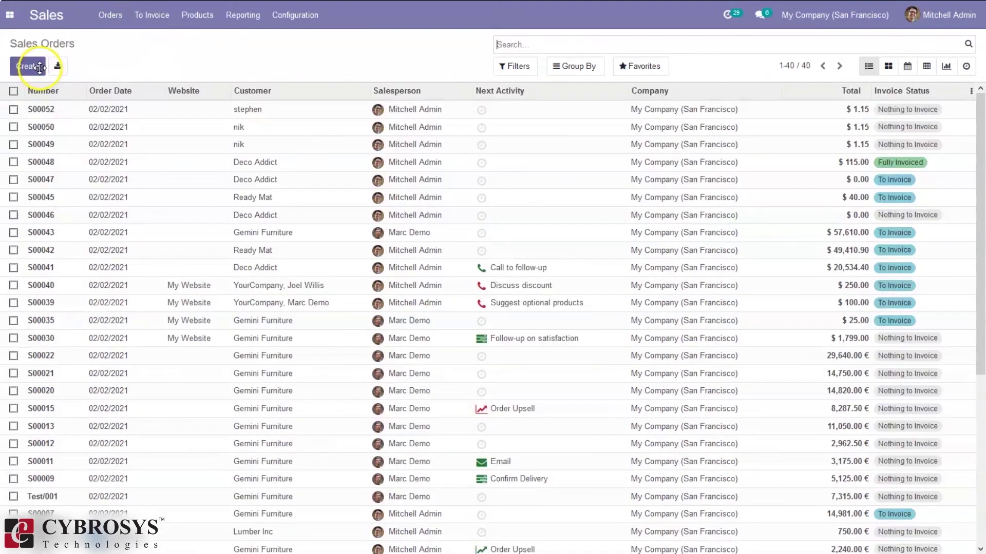
click(39, 67)
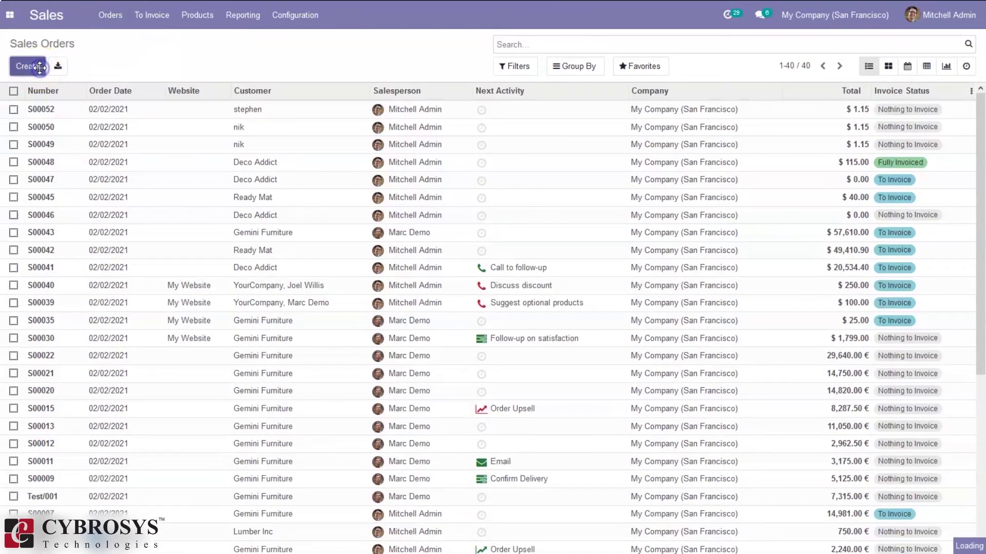
click(286, 201)
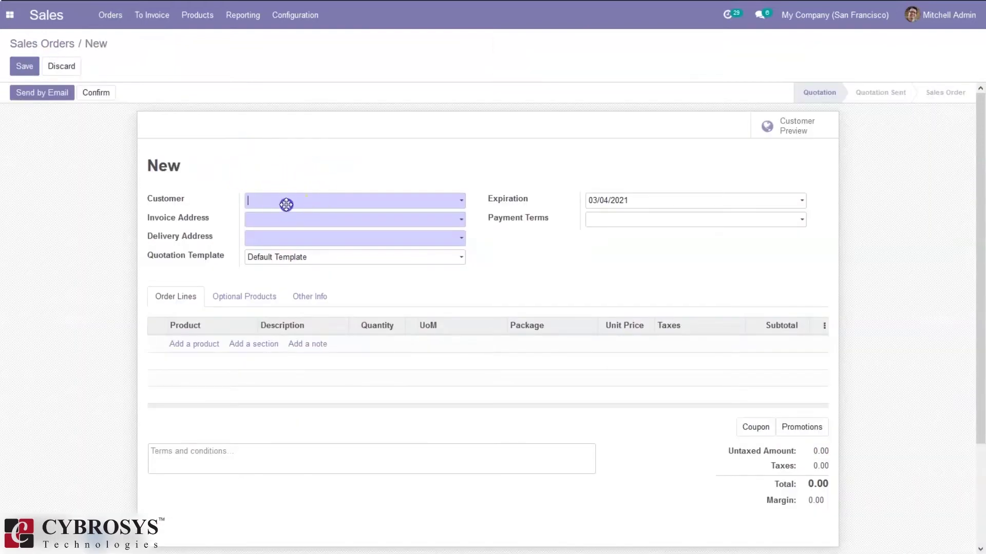
click(280, 220)
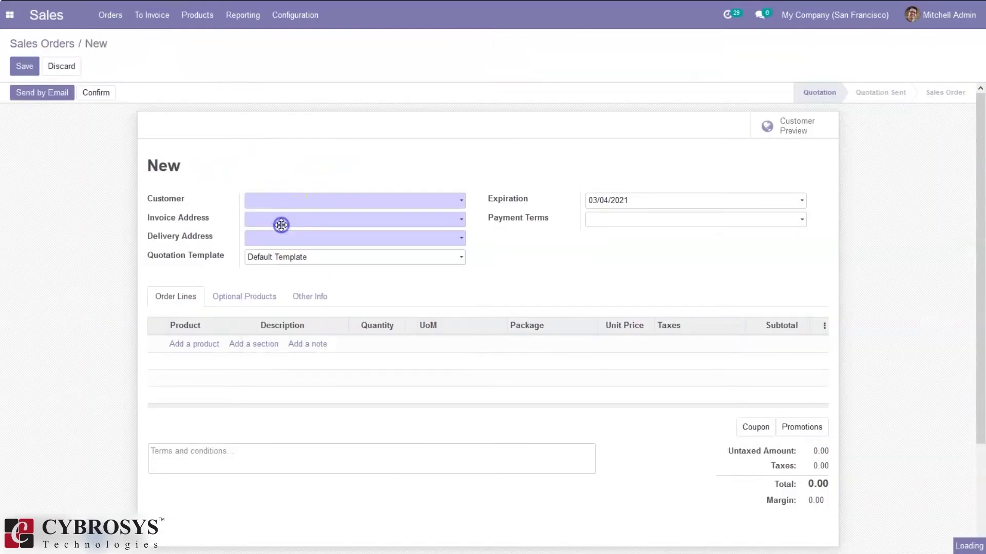
Add a New Service order line and open that product's details
click(192, 349)
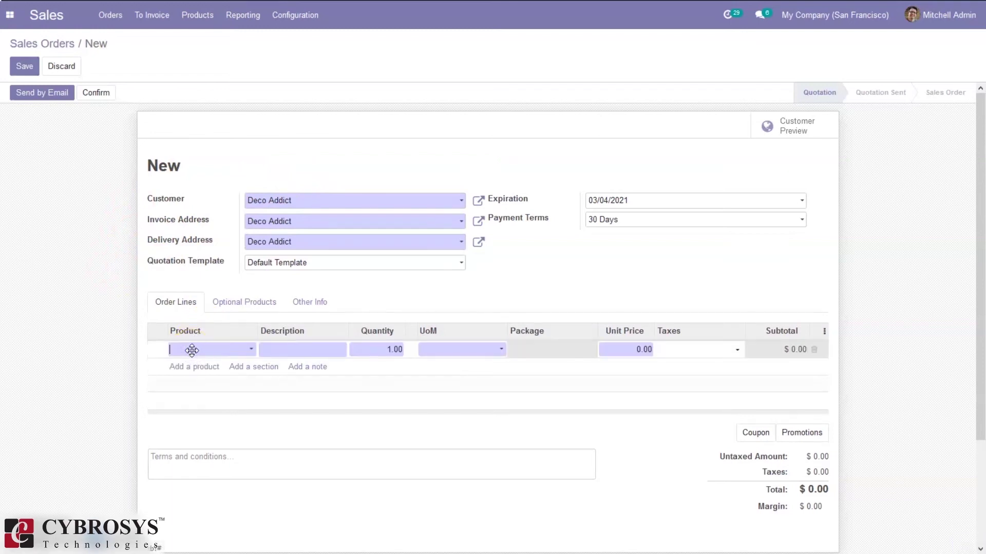
click(191, 350)
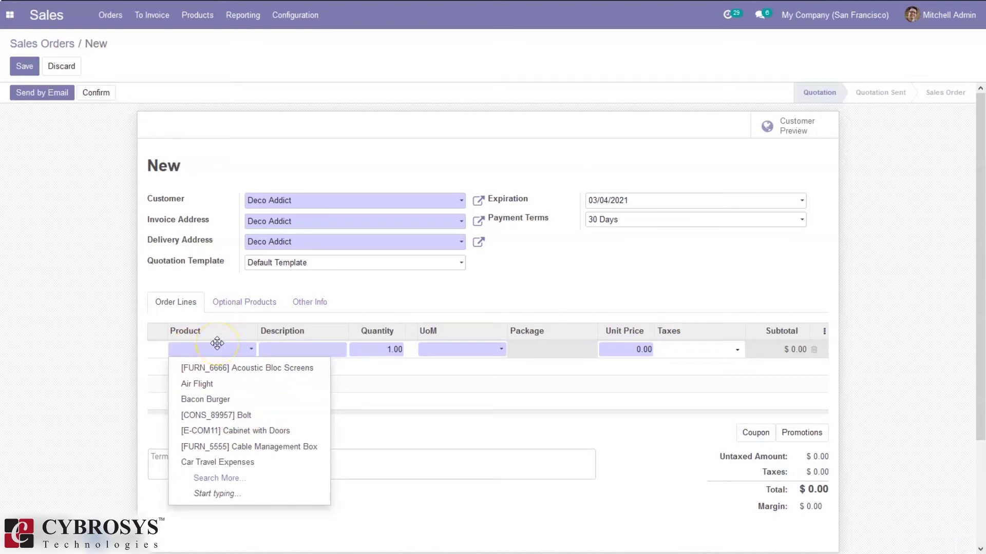
text(Ne)
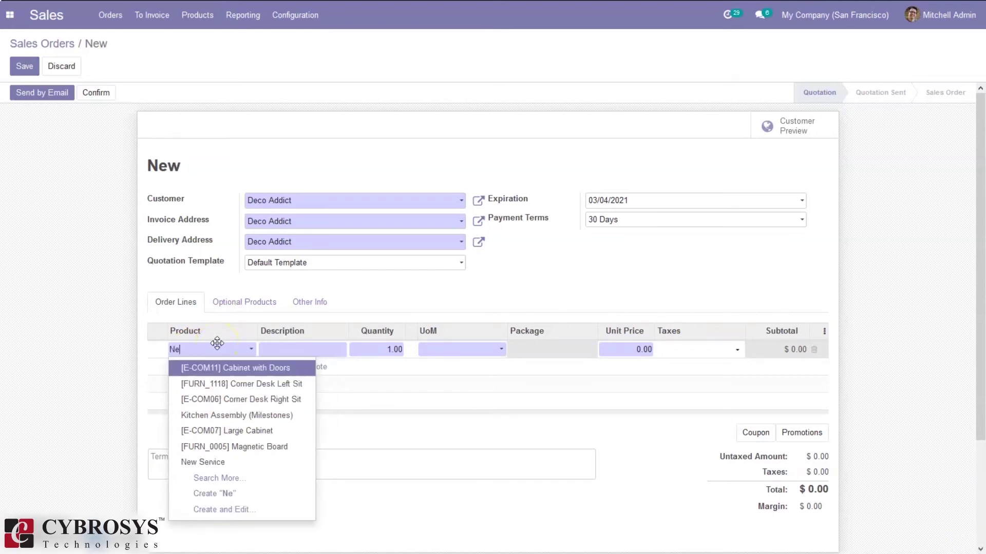
click(204, 463)
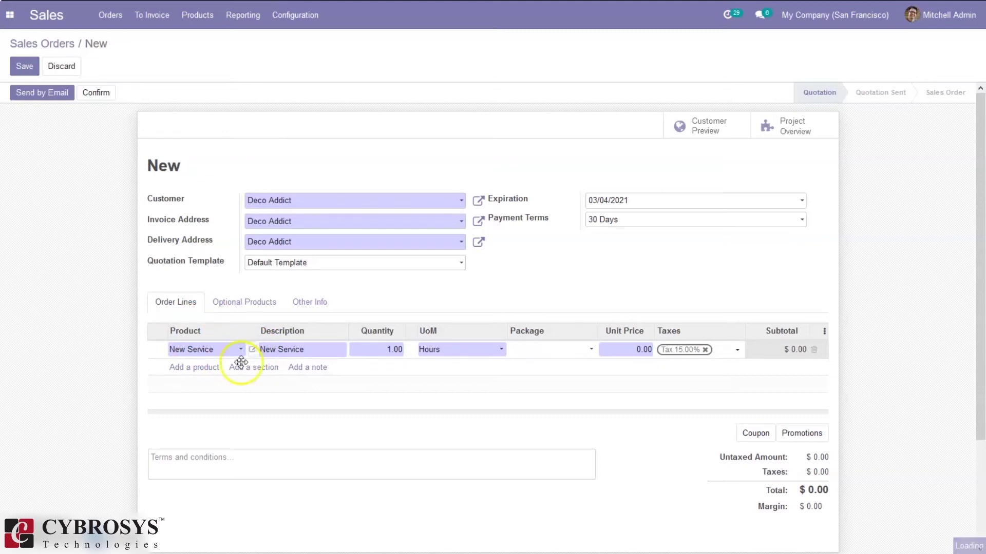
click(252, 350)
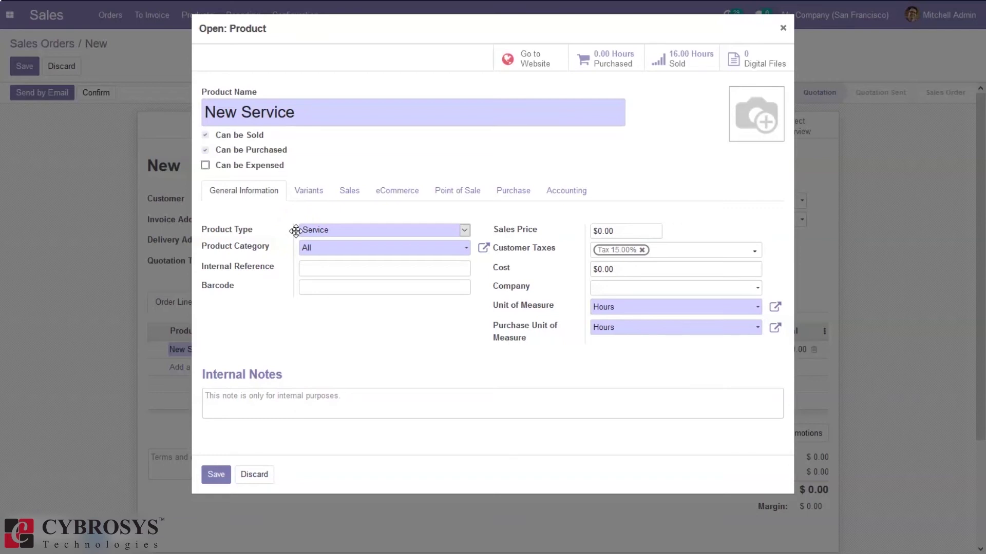
Set the New Service product's Sales-tab project to AKC Project and save the product
click(343, 198)
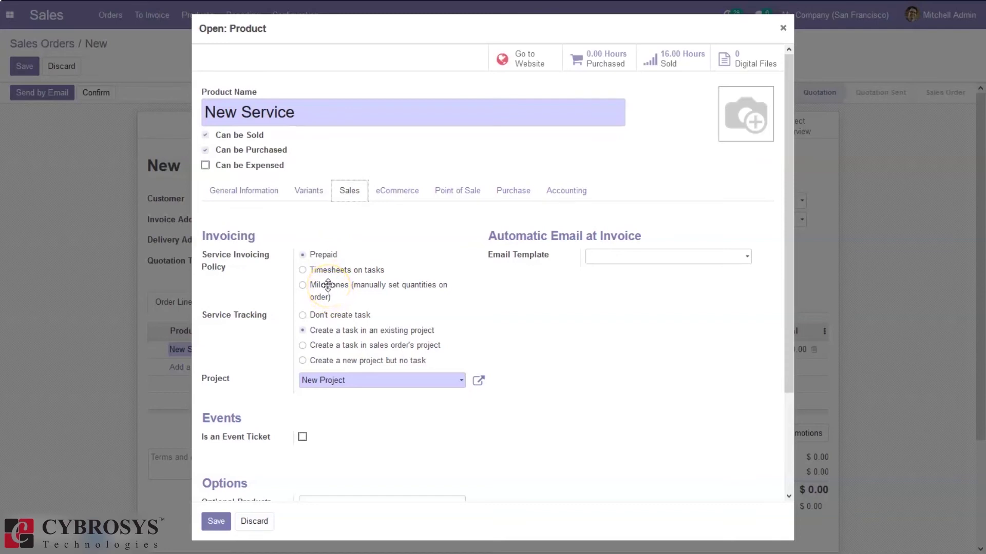
click(327, 254)
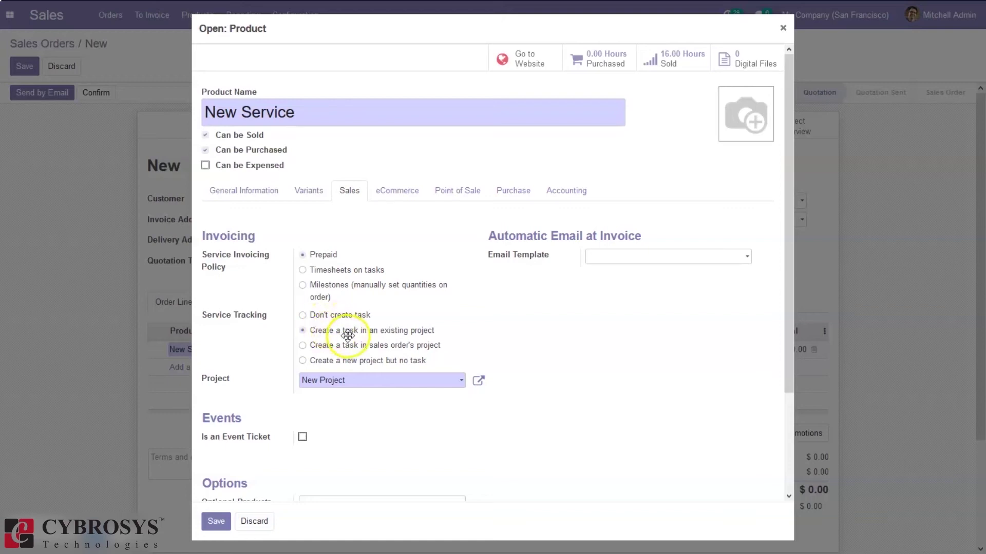
click(352, 384)
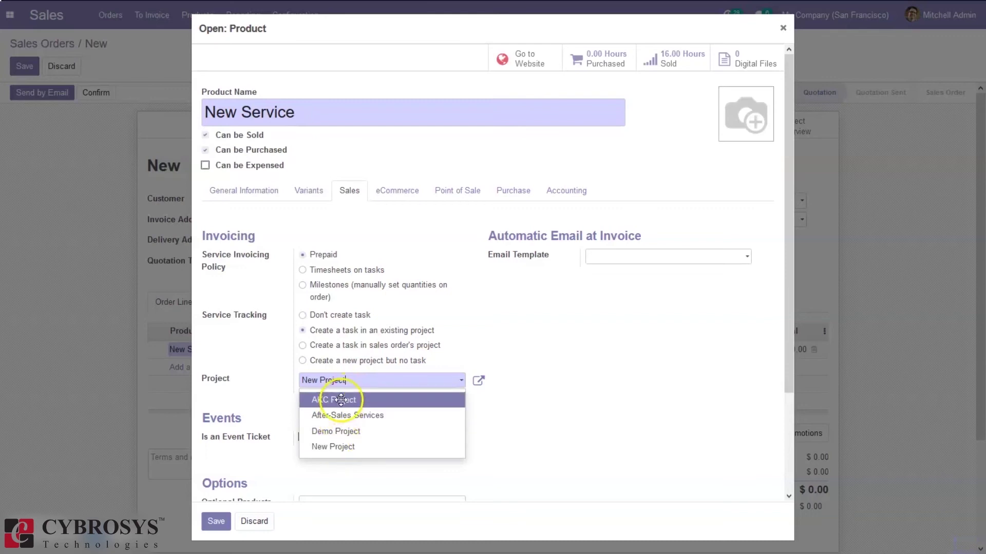
click(342, 400)
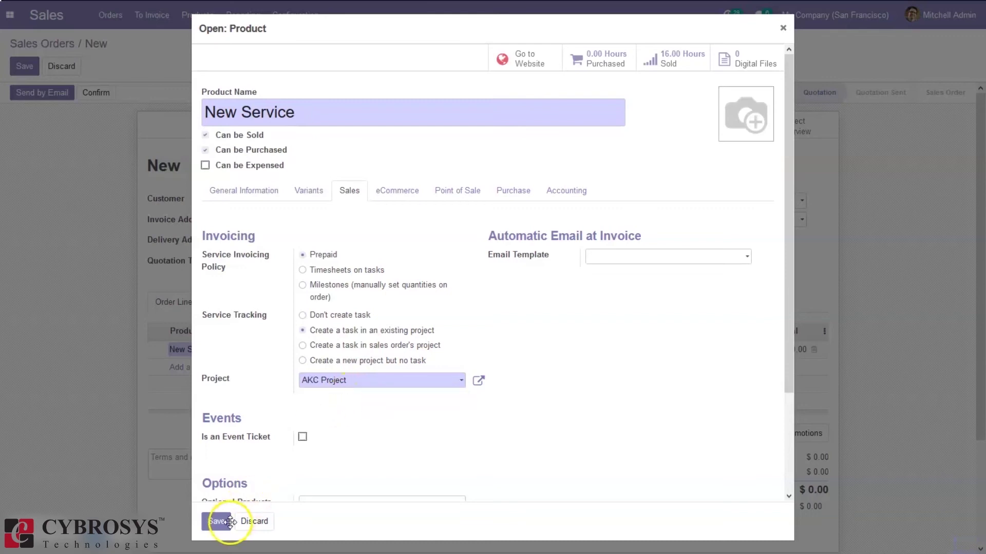
click(218, 521)
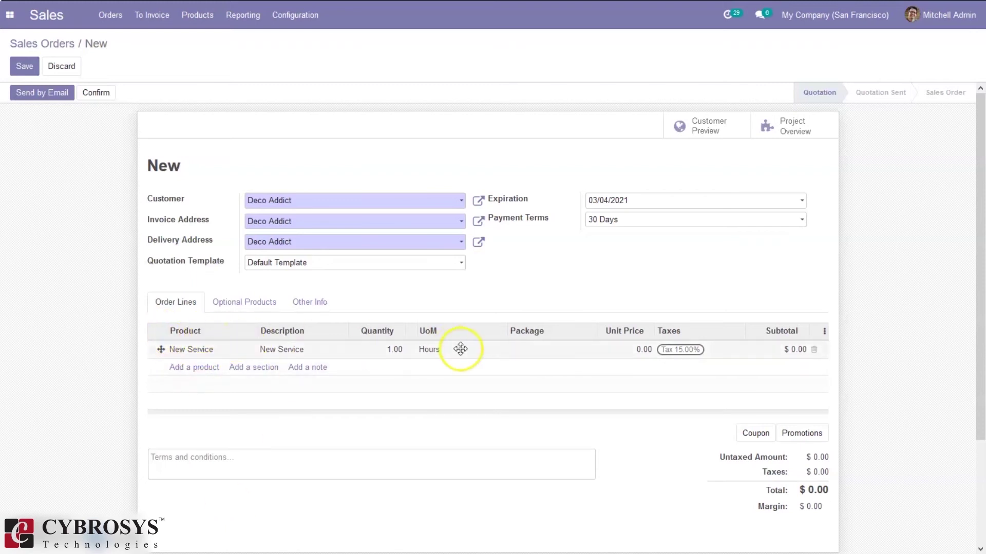
Bill the New Service line in Days at a 100.00 unit price and confirm order S00053
click(436, 353)
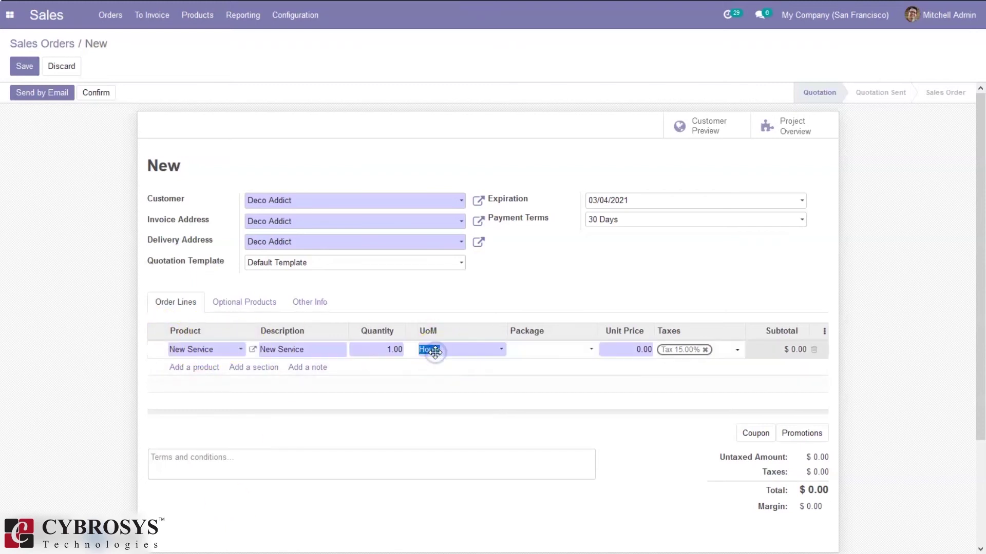
click(434, 349)
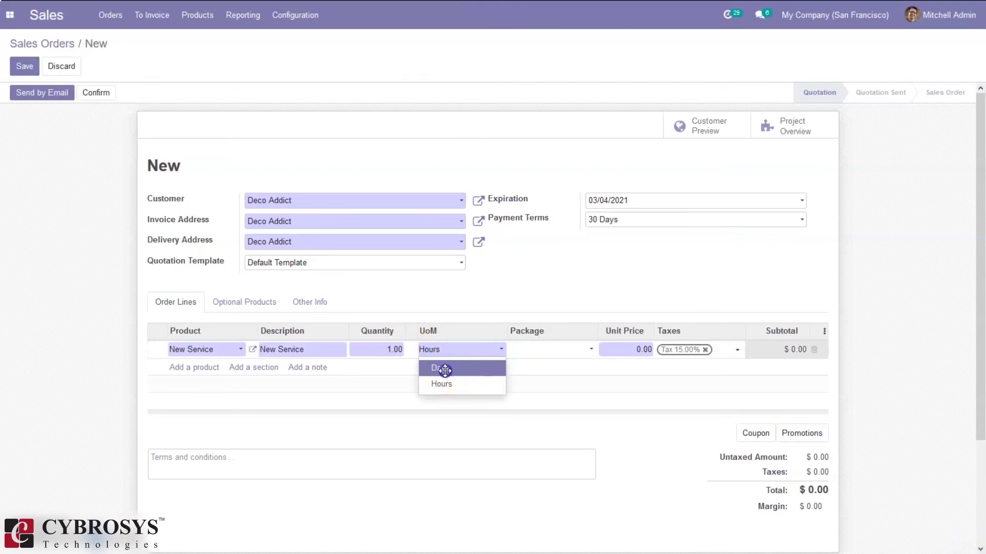
click(442, 368)
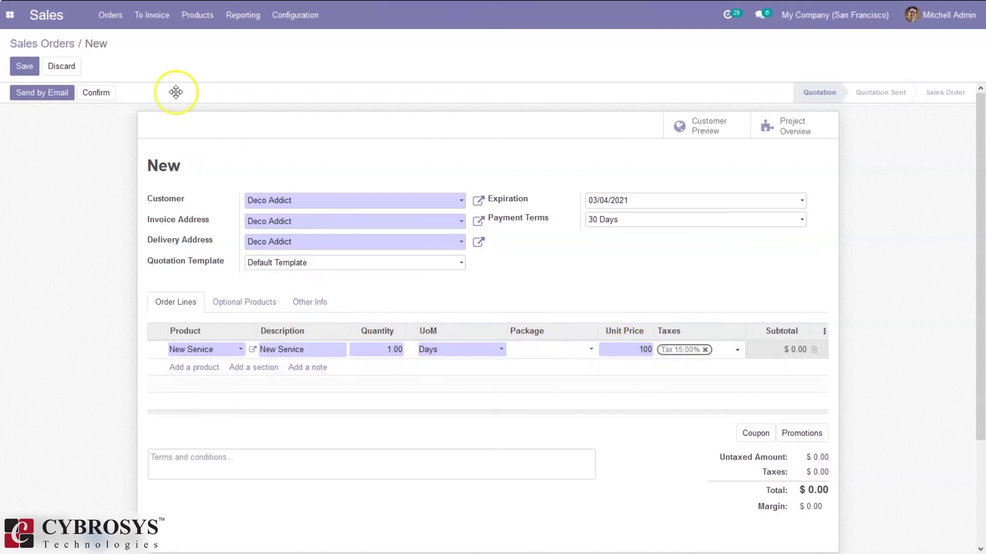
click(97, 97)
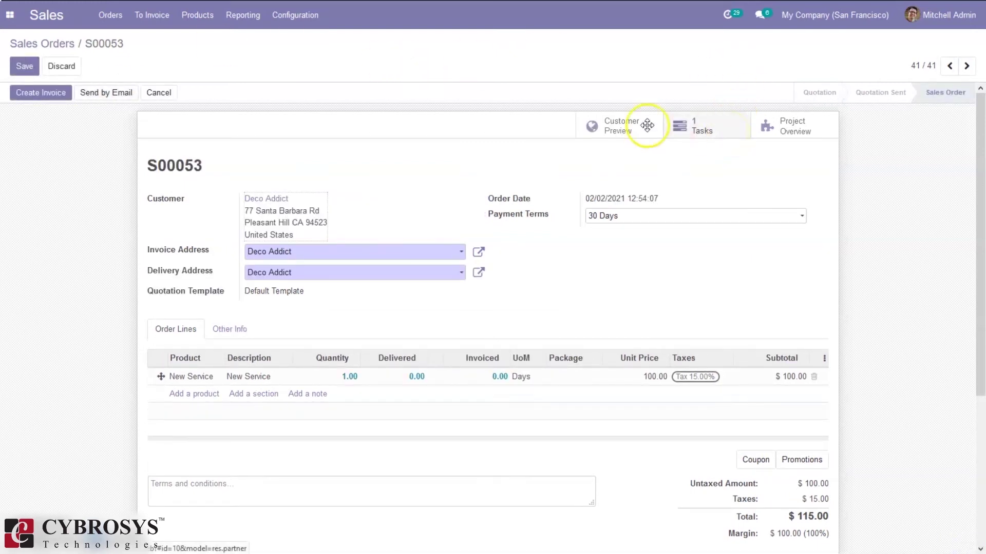
Check S00053's generated task, then open AKC Project's overview showing $100.00 to invoice
click(705, 124)
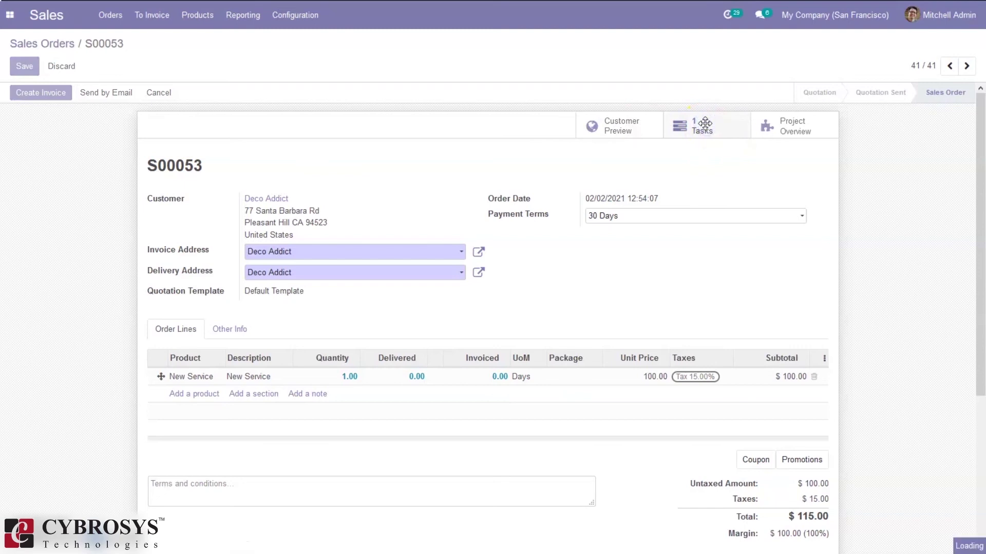
click(716, 125)
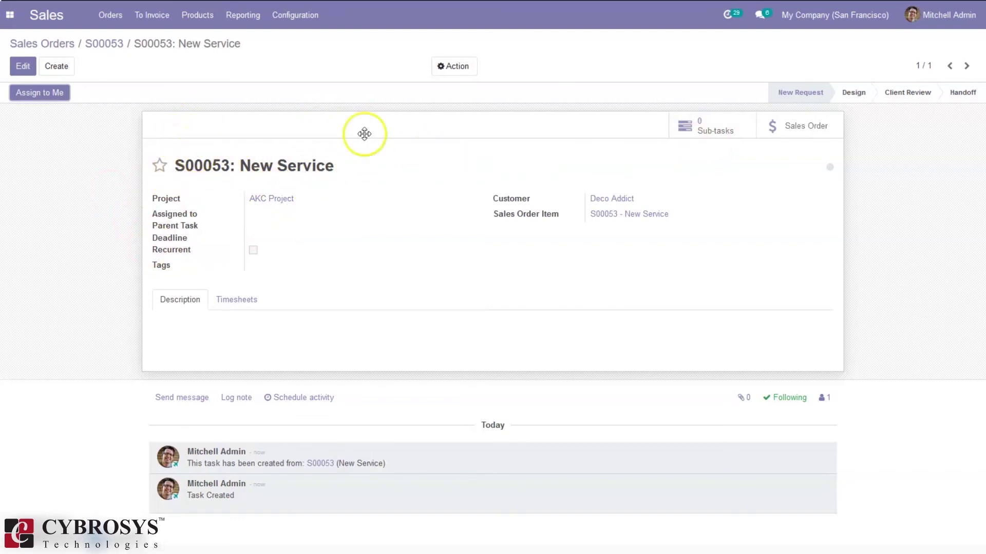
click(114, 43)
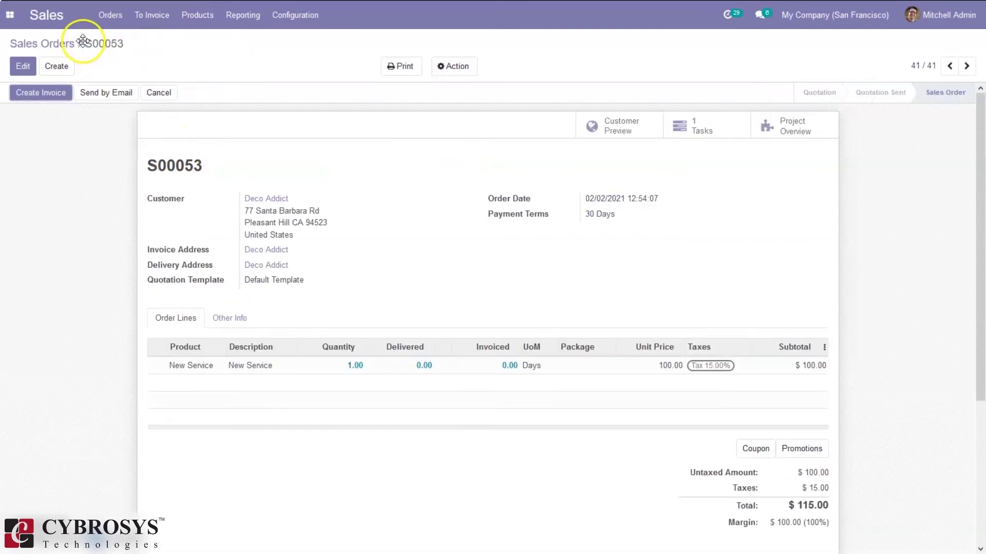
click(787, 121)
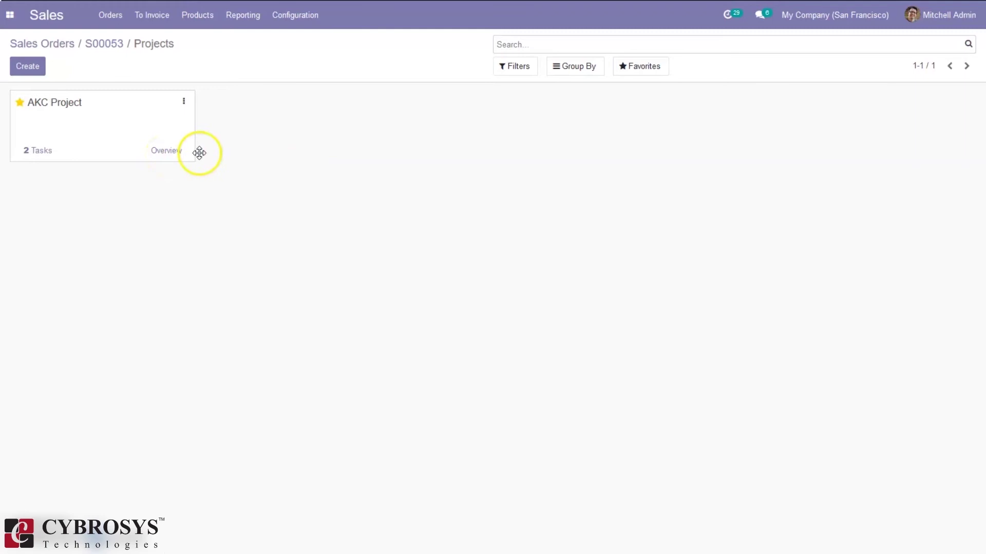
click(168, 151)
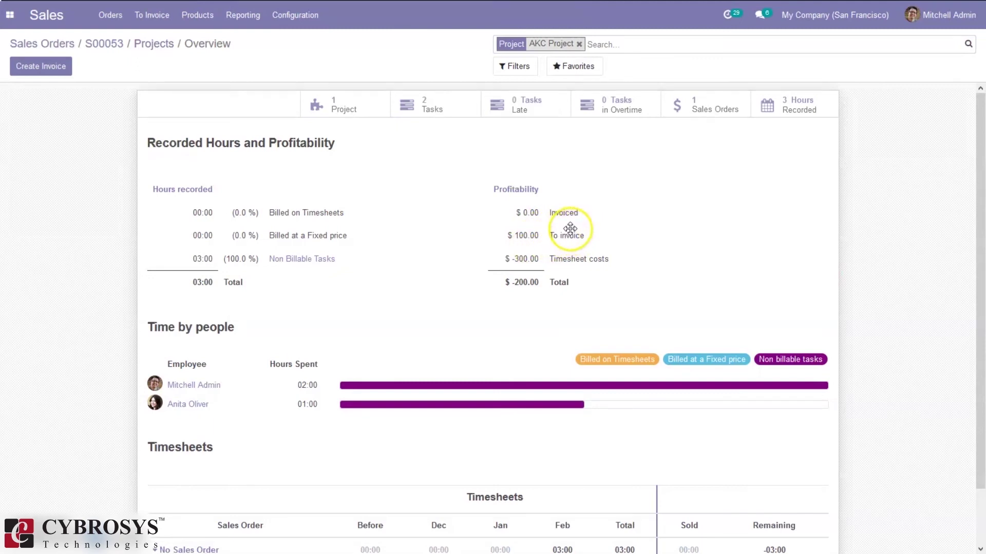
mouse_move(570, 227)
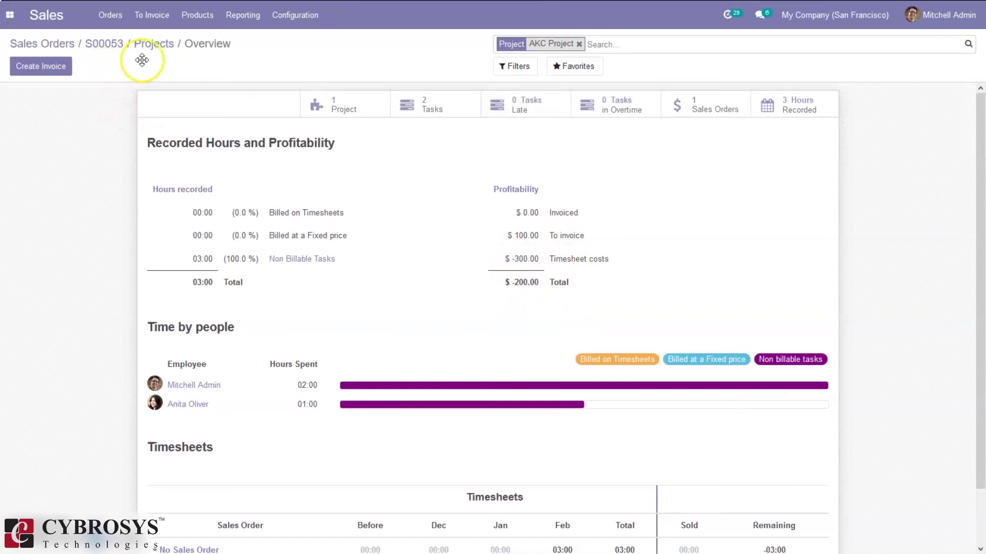
Create, post and register payment for the regular invoice of S00053, then return to the overview
click(39, 72)
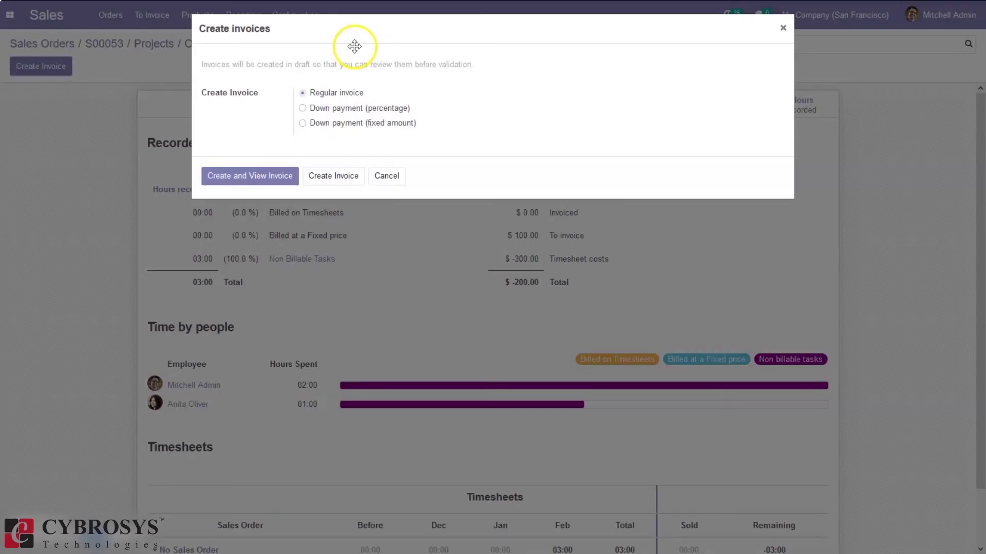
click(255, 178)
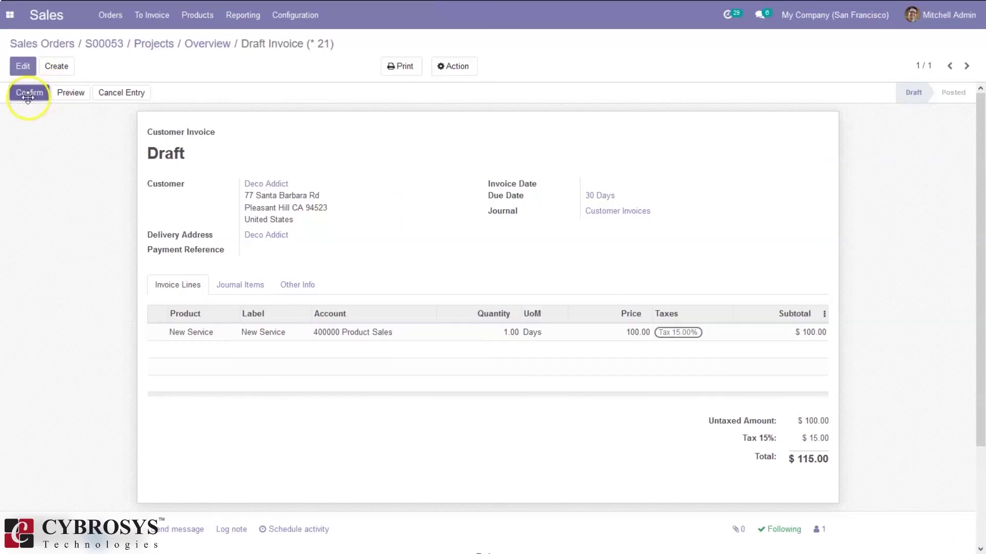
click(27, 98)
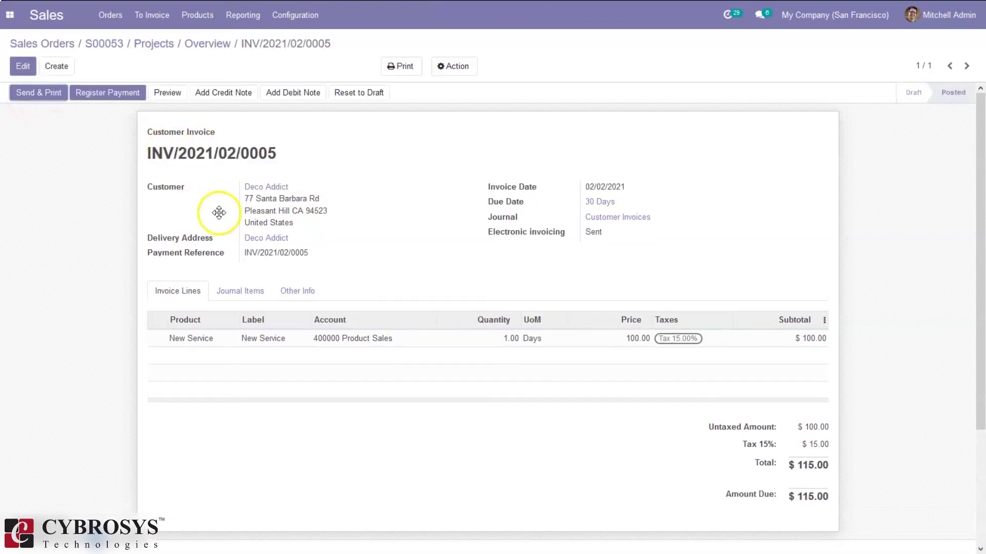
click(136, 90)
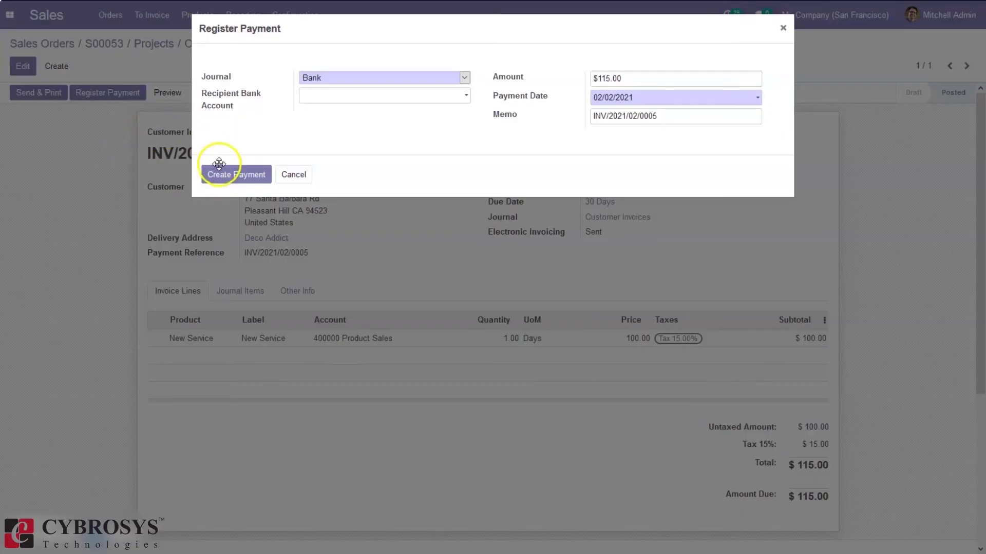
click(219, 173)
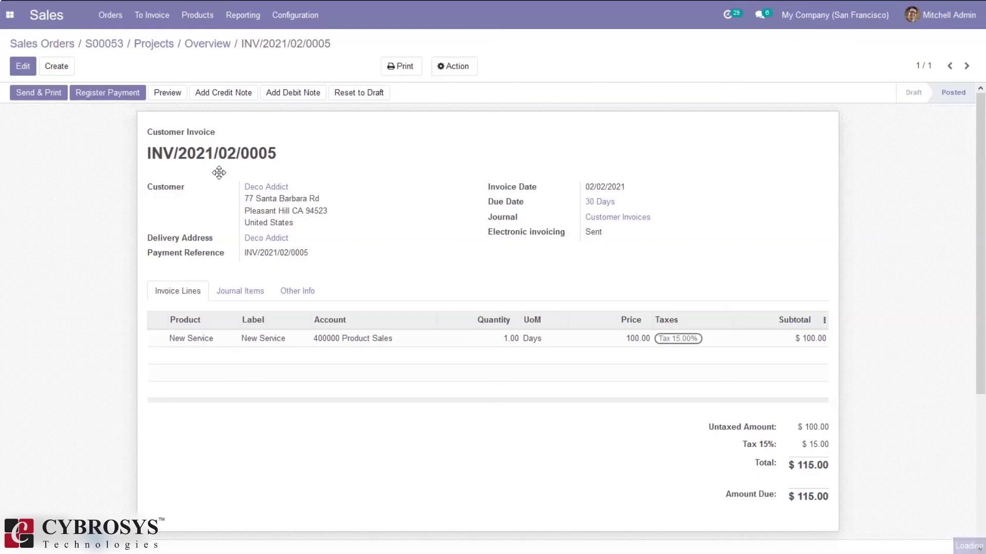
click(211, 47)
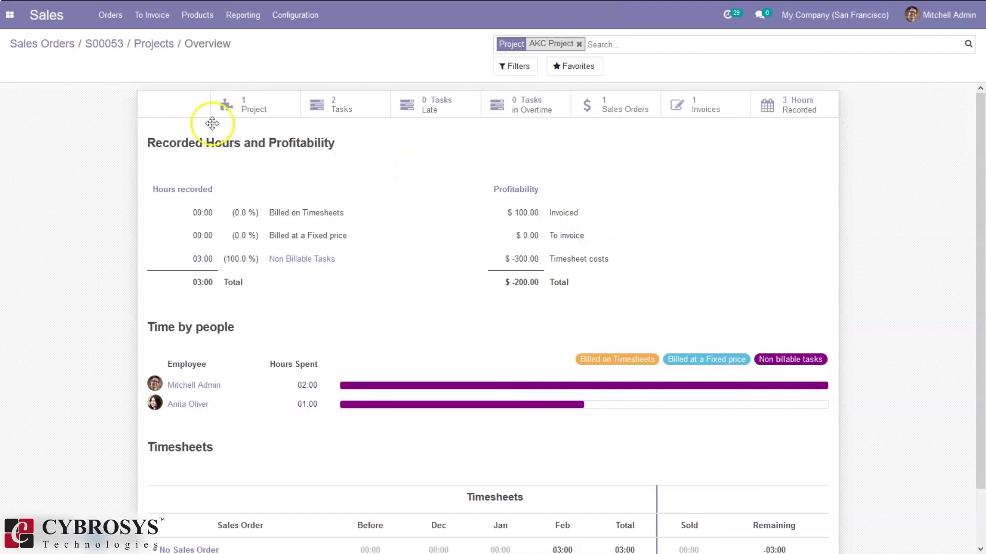
Return through S00053 to the Sales Orders list, where S00053 shows Fully Invoiced
click(156, 49)
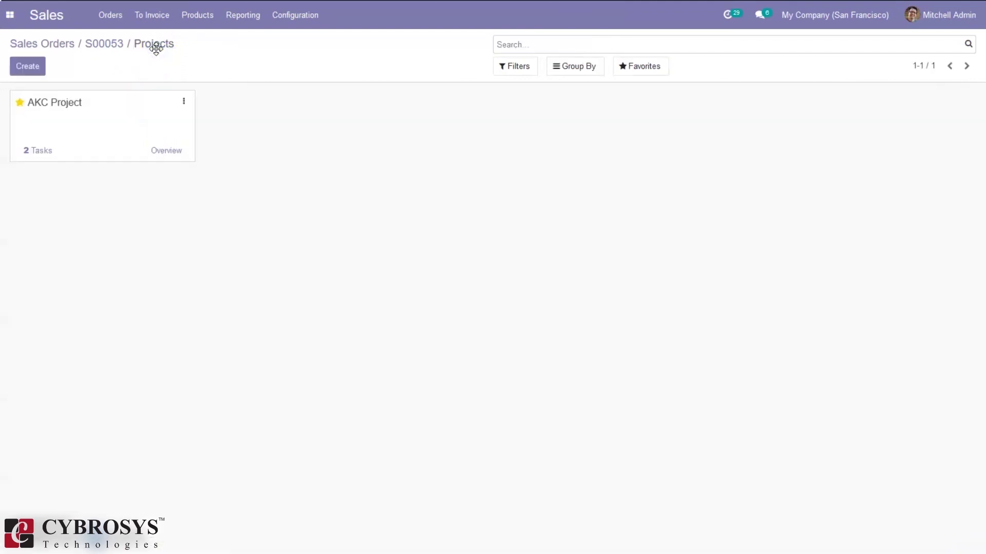
click(104, 43)
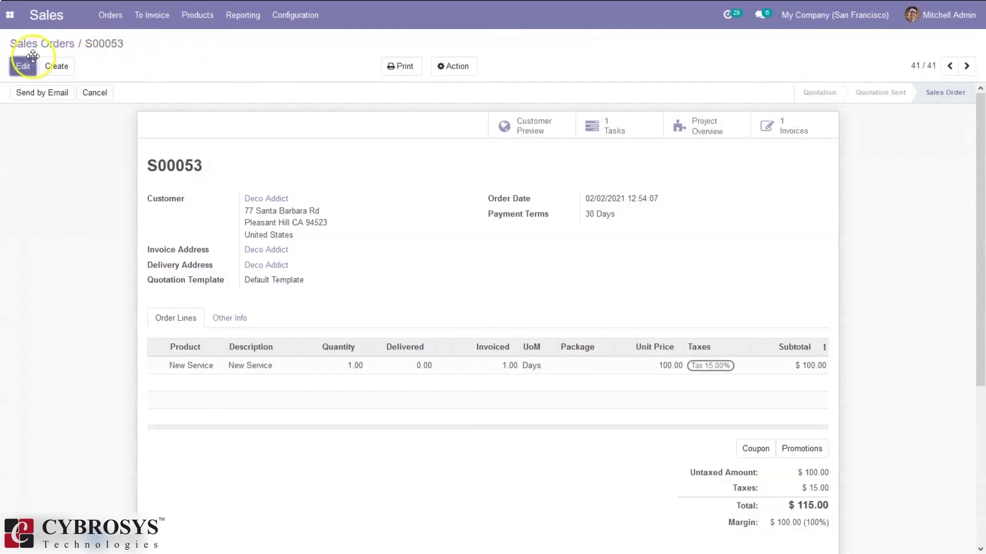
click(48, 46)
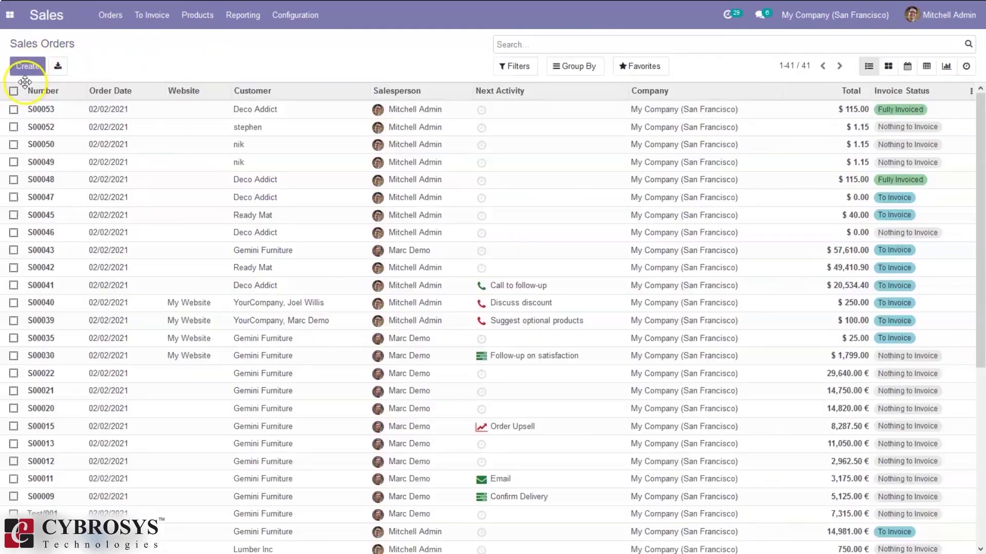
click(26, 72)
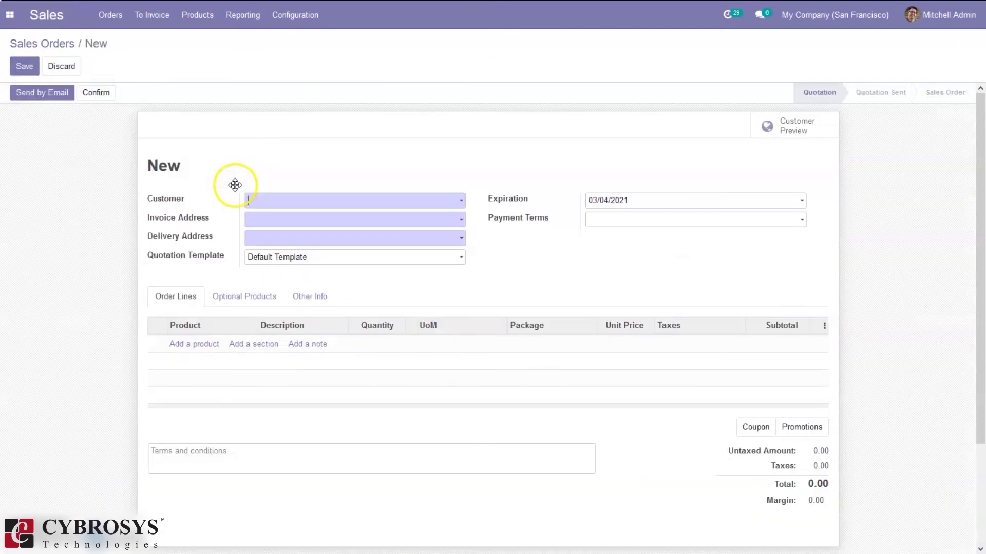
Set the quotation's customer to Deco Addict and add a New Service order line
click(269, 196)
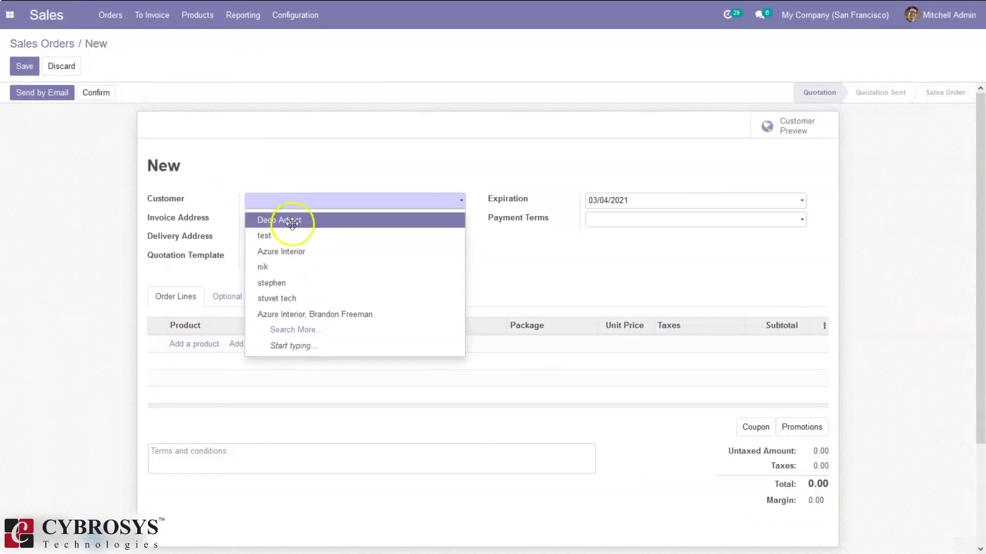
click(292, 224)
click(192, 350)
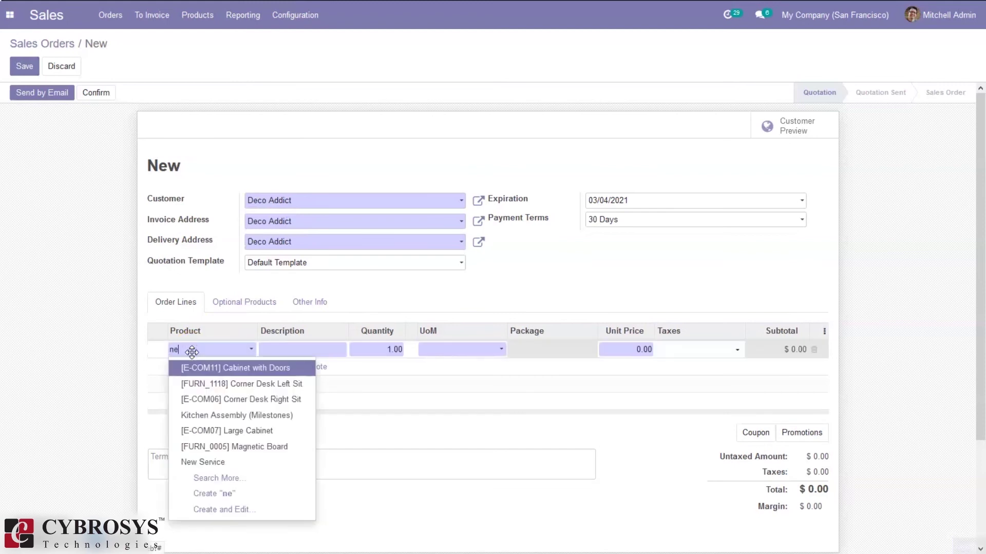
click(188, 463)
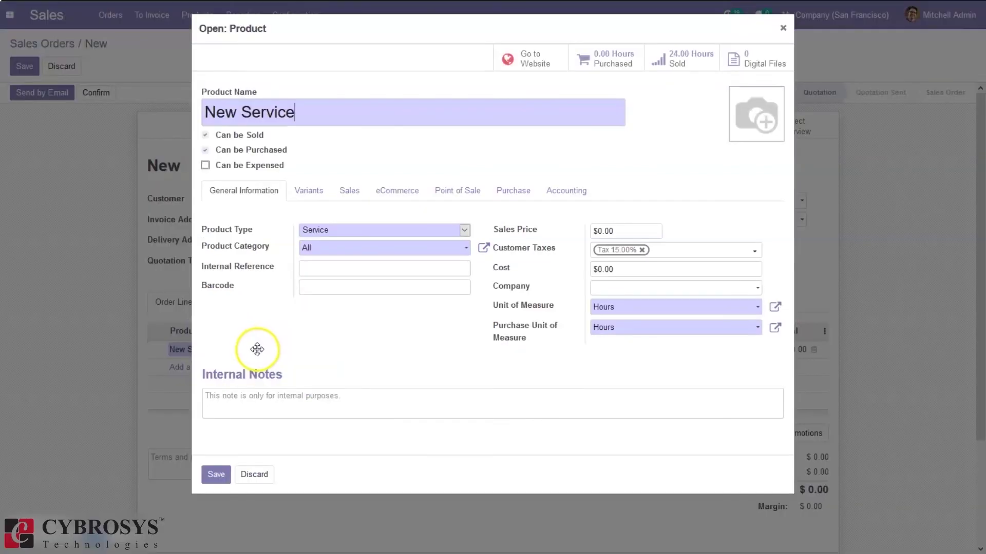
Make New Service invoice from timesheets on tasks and keep its line at 1.00 Hours
click(360, 184)
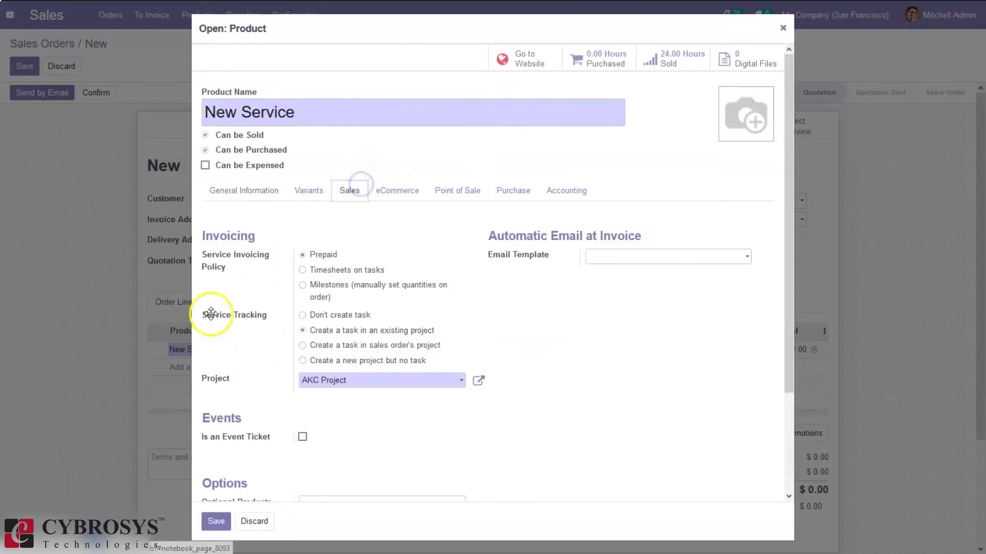
click(328, 270)
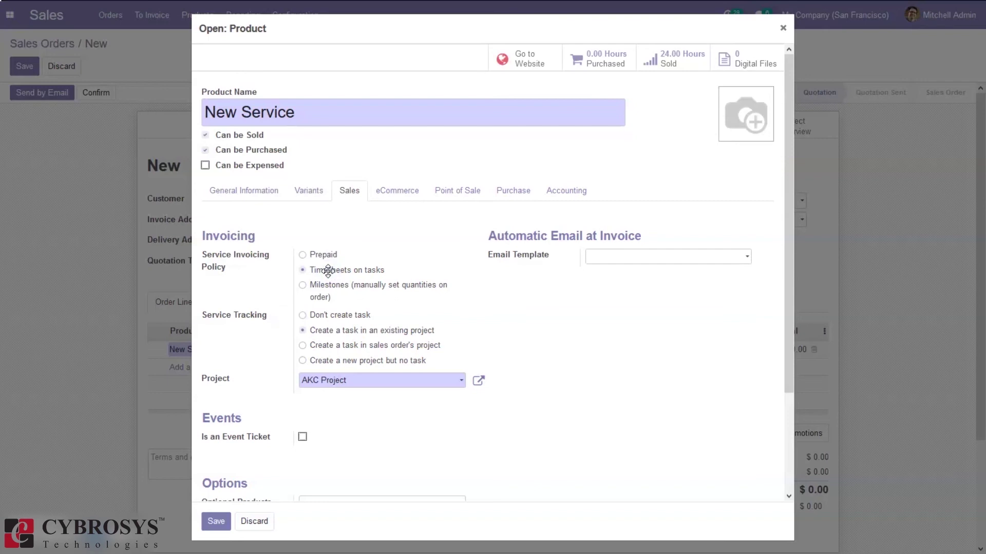
click(216, 520)
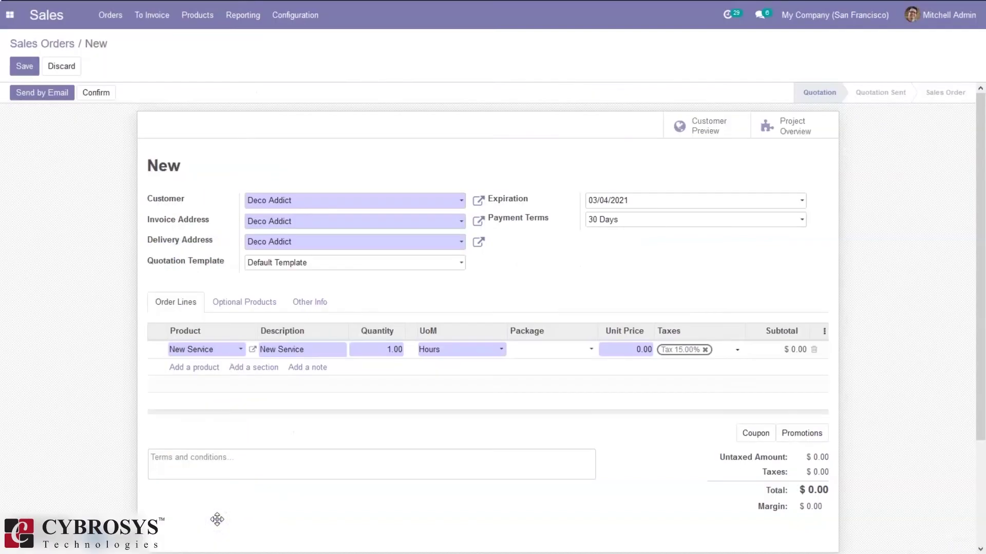
click(281, 413)
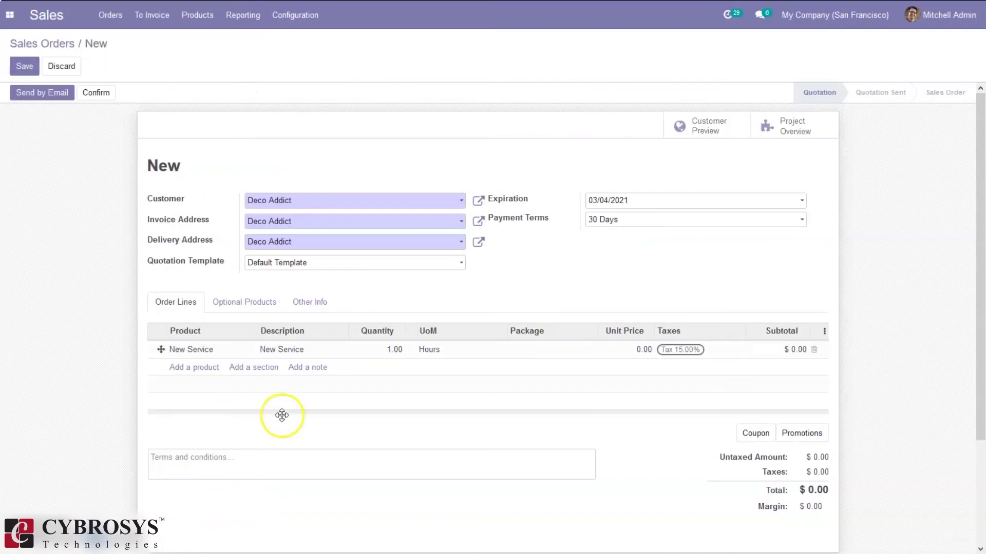
Price the New Service line at 80.00 and confirm the quotation as order S00054
click(638, 349)
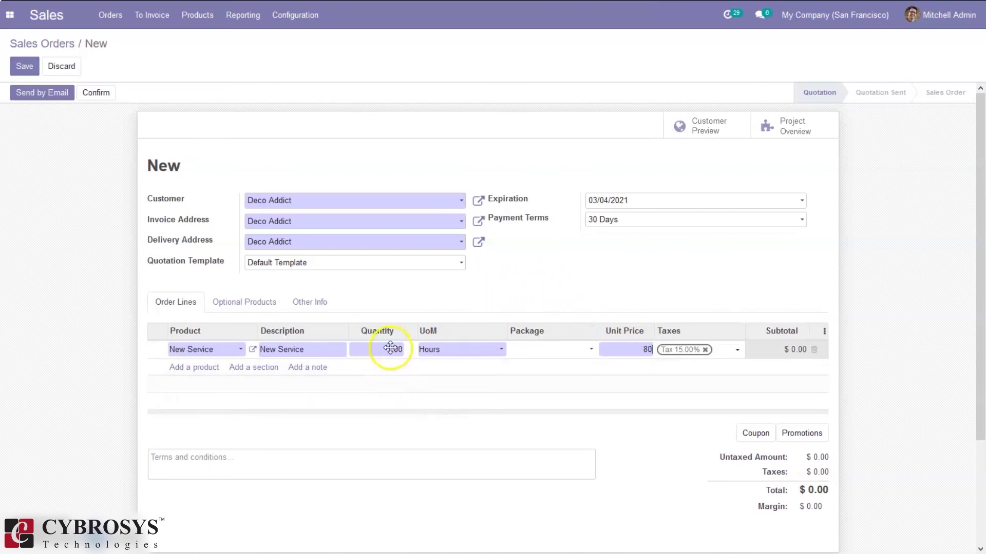
click(103, 94)
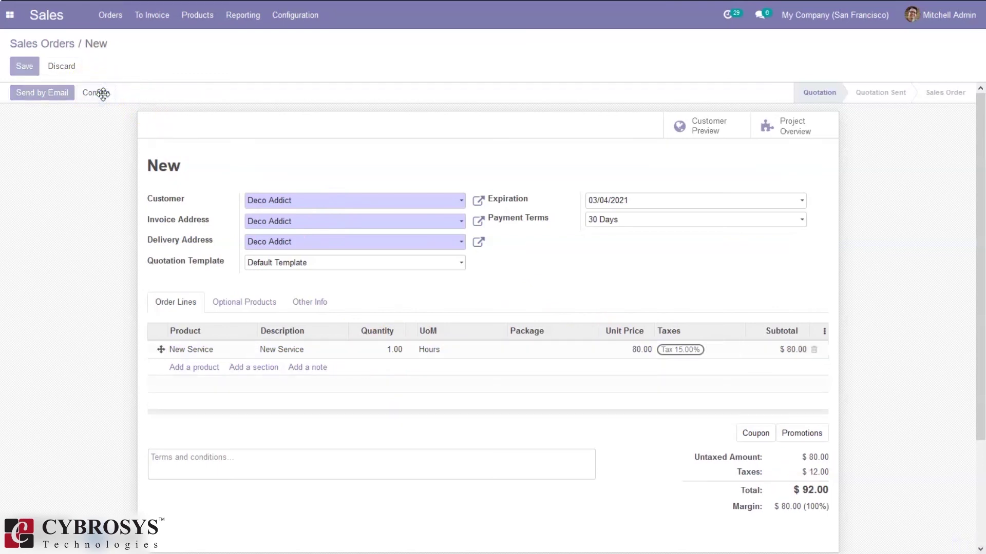
click(108, 93)
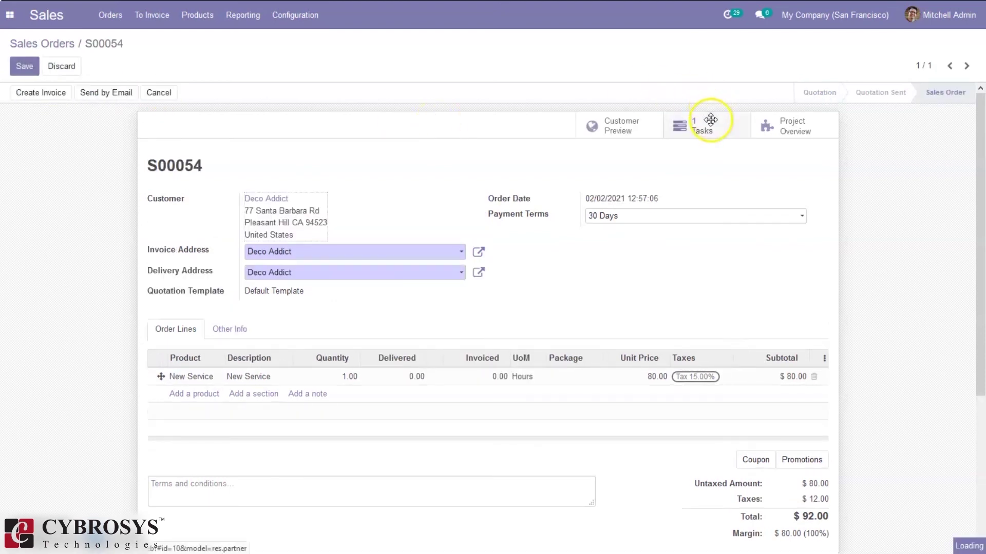
Log a 00:30 timesheet line described 'first' on task S00054: New Service and save it
click(711, 120)
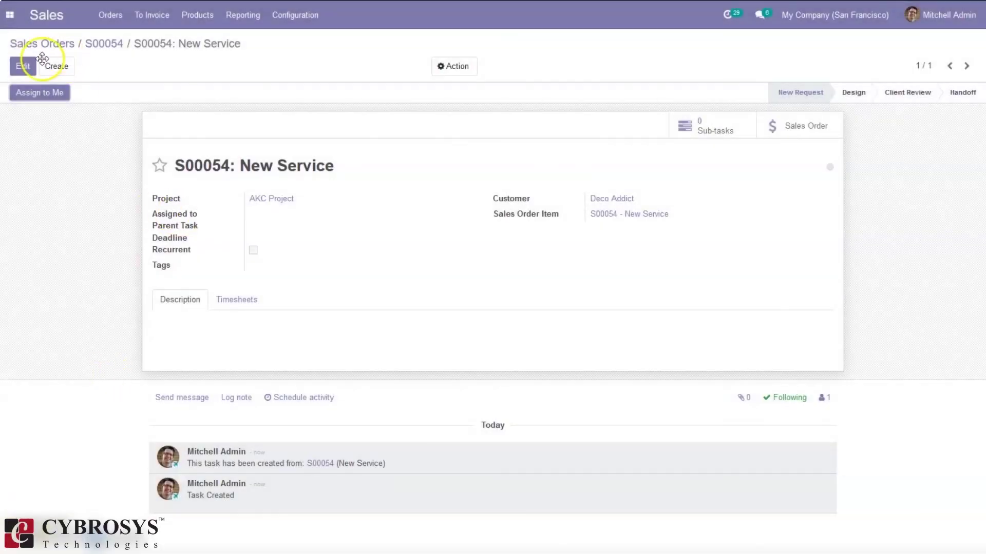
click(23, 66)
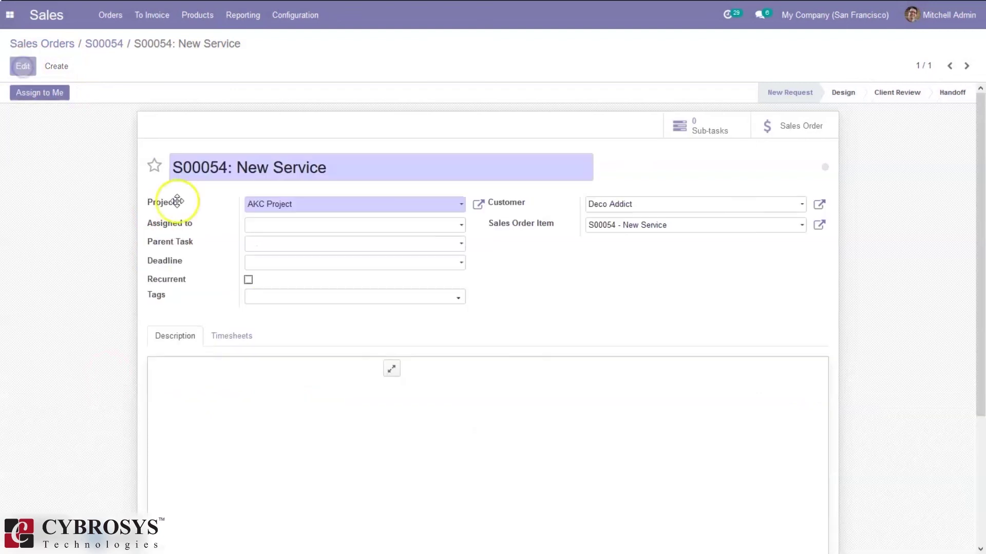
click(232, 336)
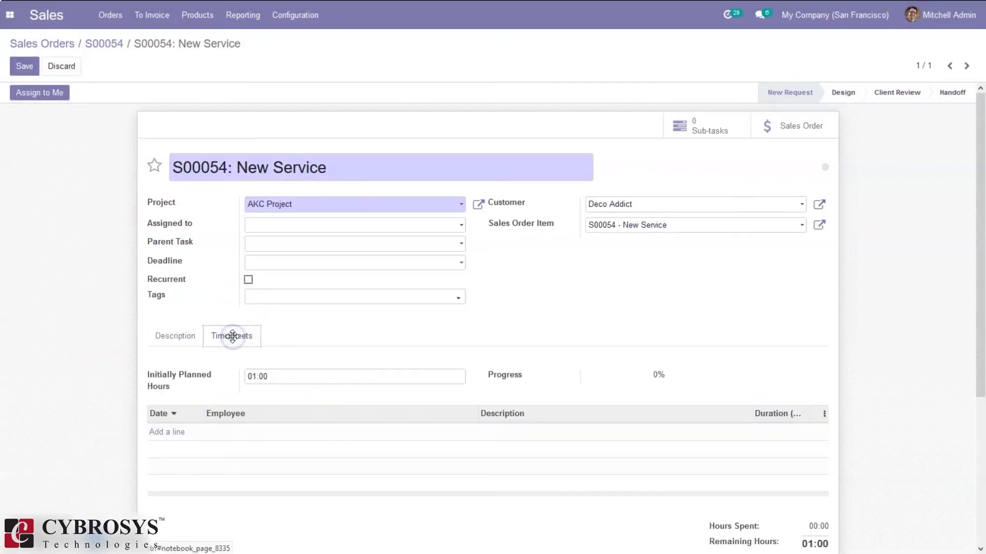
click(178, 433)
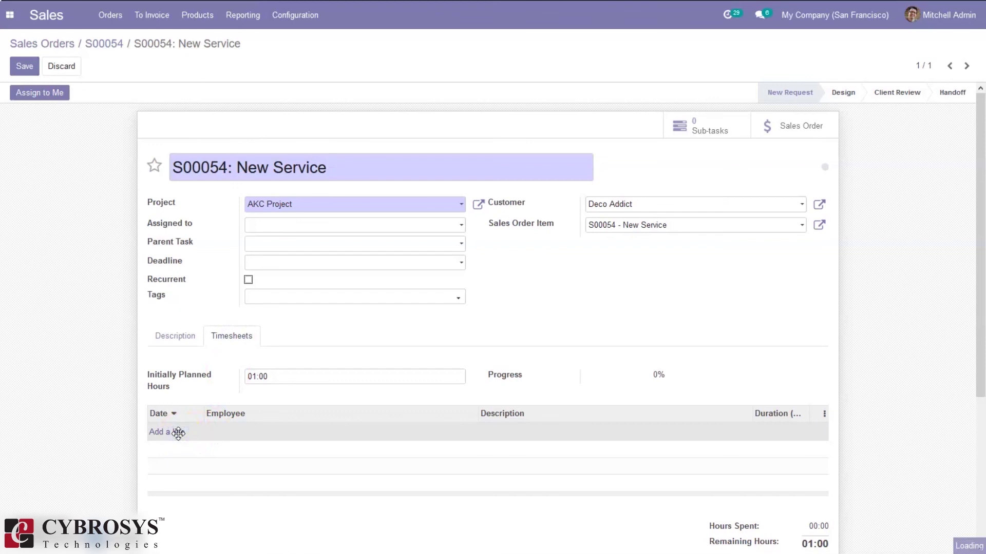
click(522, 434)
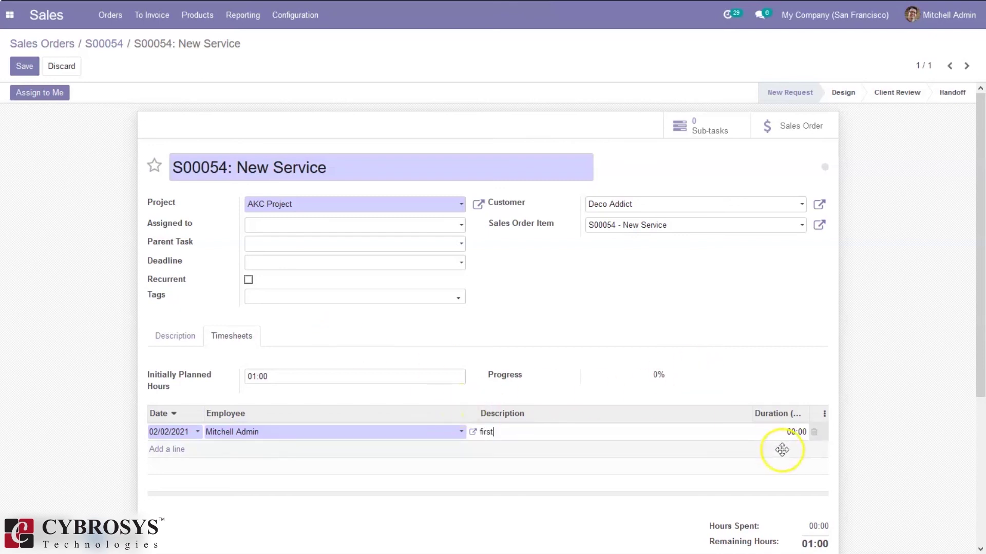
click(802, 430)
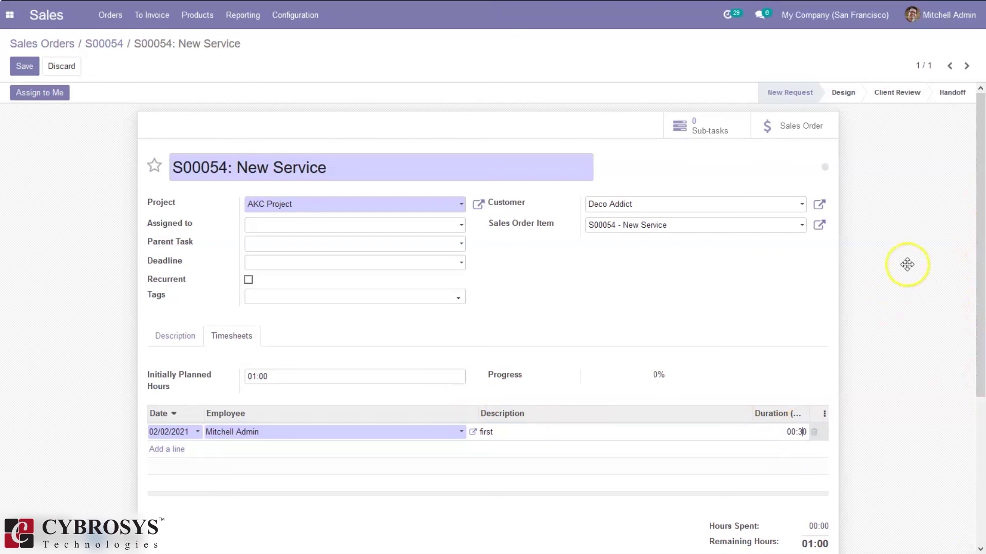
click(769, 368)
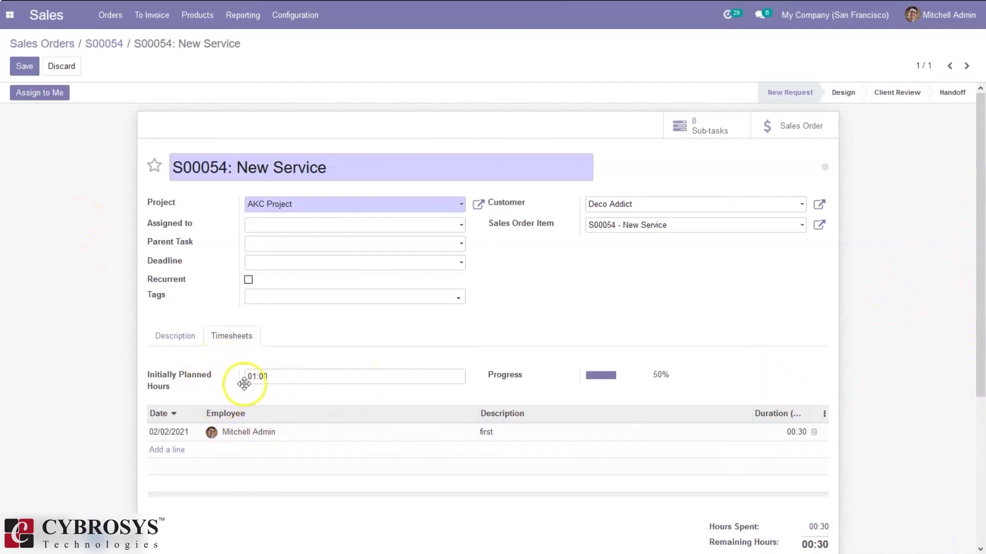
click(25, 66)
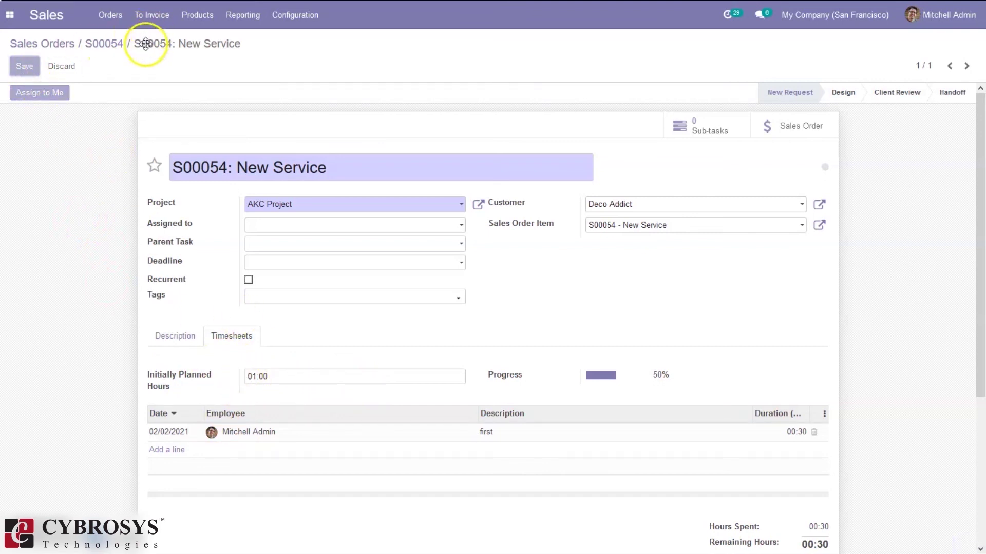
Create and post the invoice for S00054's 0.50 delivered hours
click(108, 44)
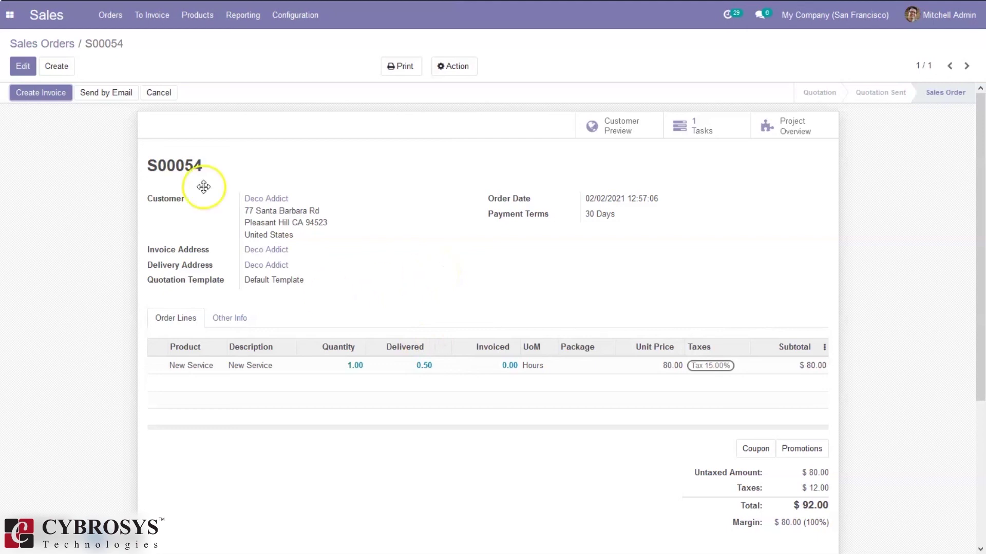
click(54, 93)
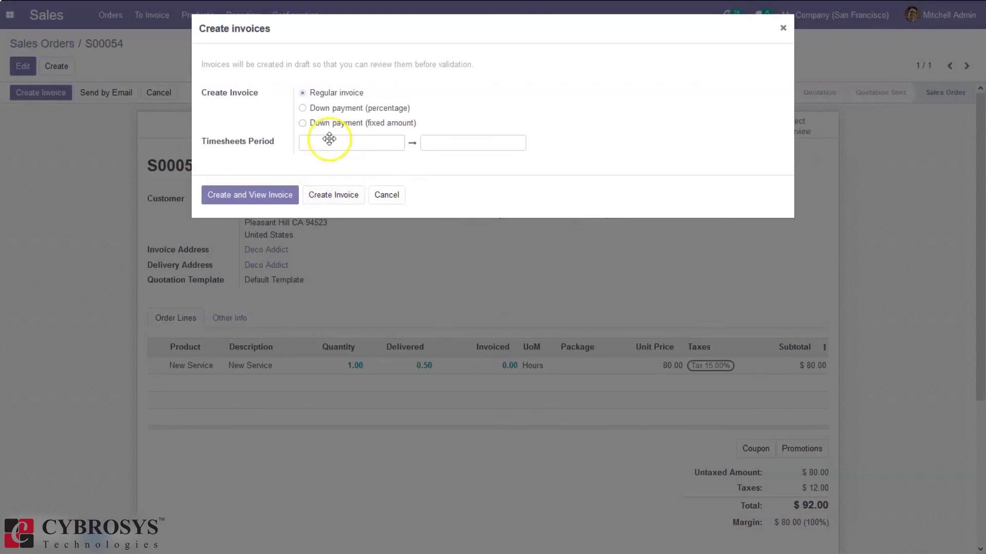
click(235, 195)
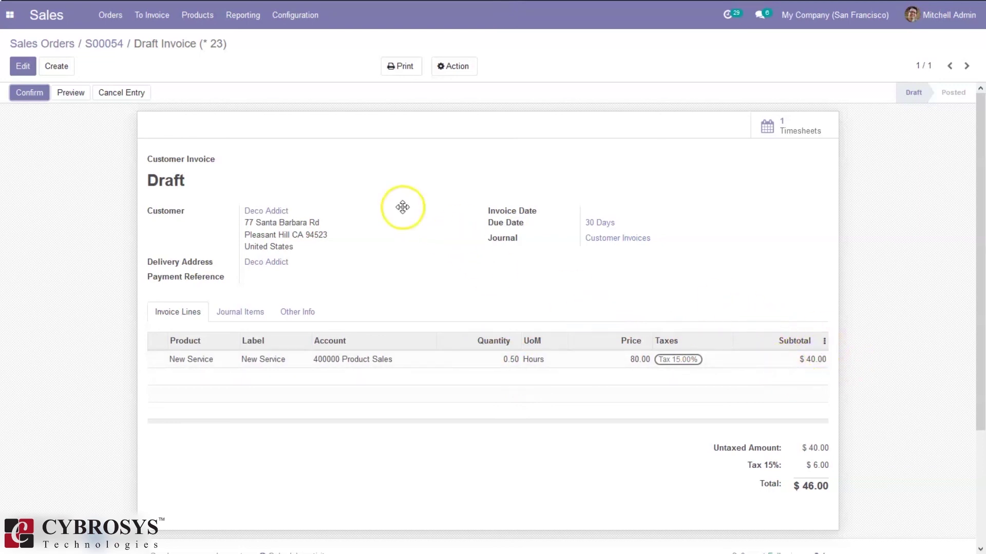
click(32, 95)
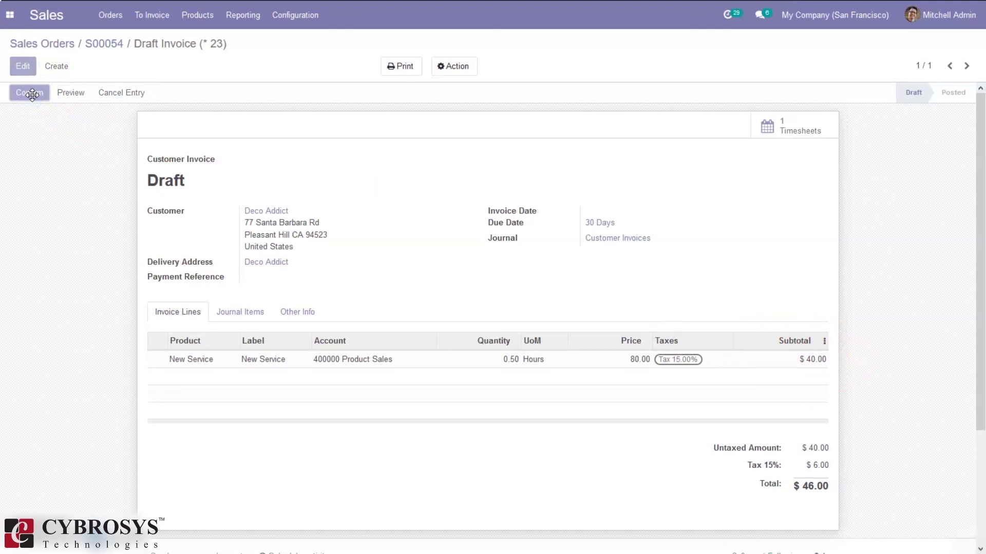
Register the $46.00 payment on the invoice and return to order S00054
click(102, 91)
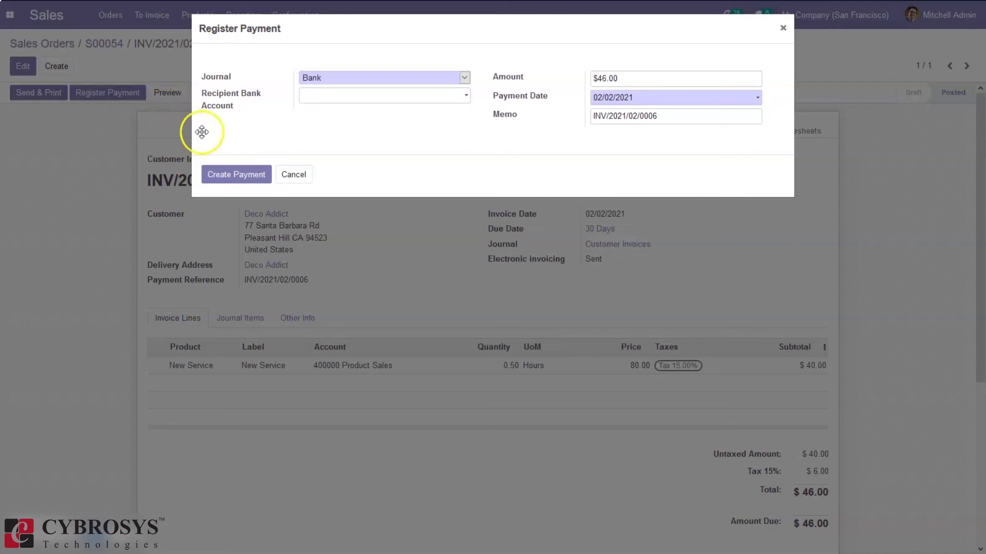
click(239, 174)
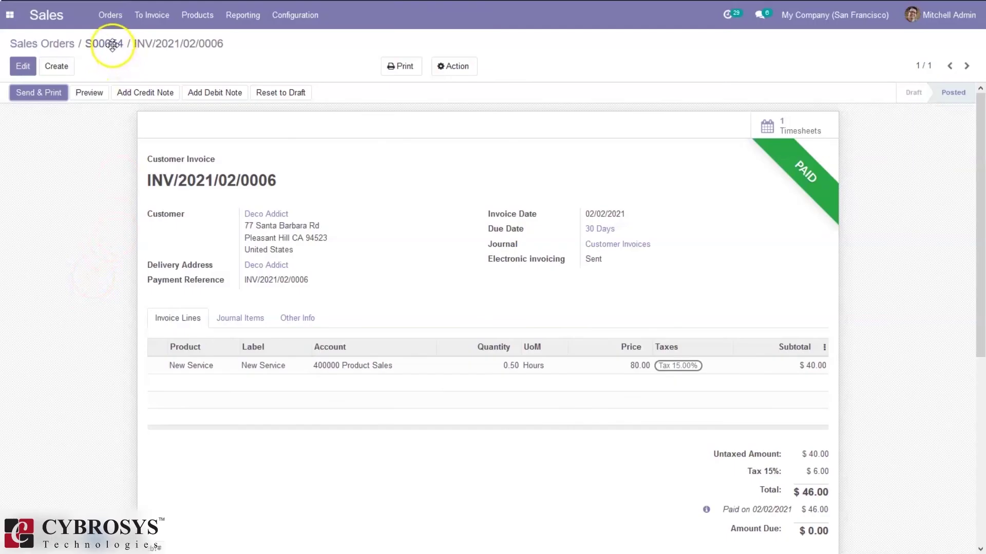
click(113, 45)
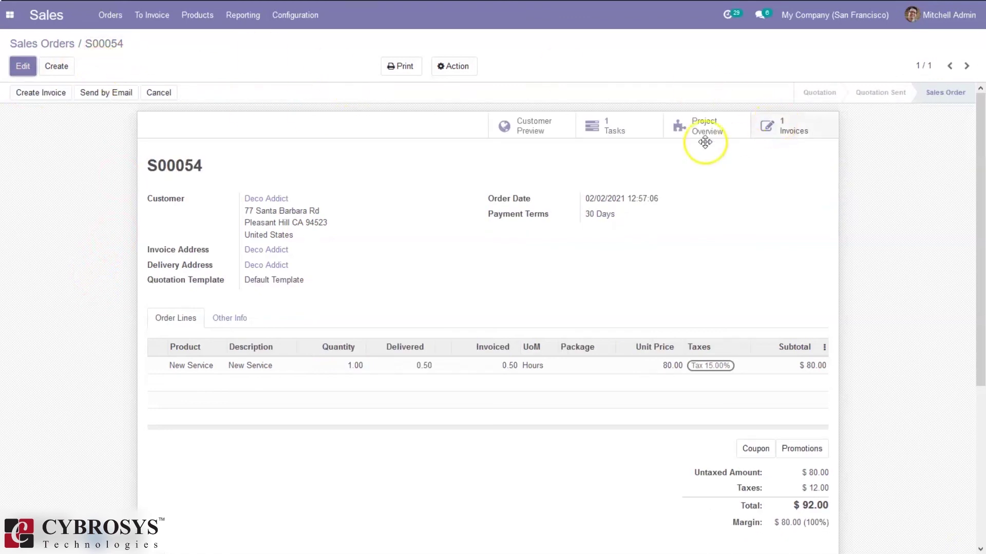
View AKC Project's overview: $140.00 invoiced against $-350.00 timesheet costs, $-210.00 total
click(683, 135)
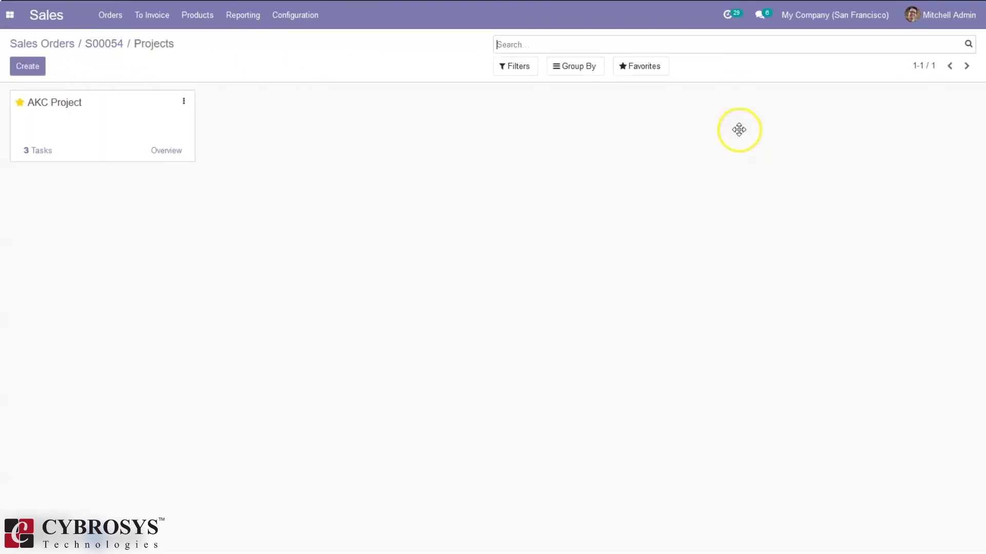
click(166, 151)
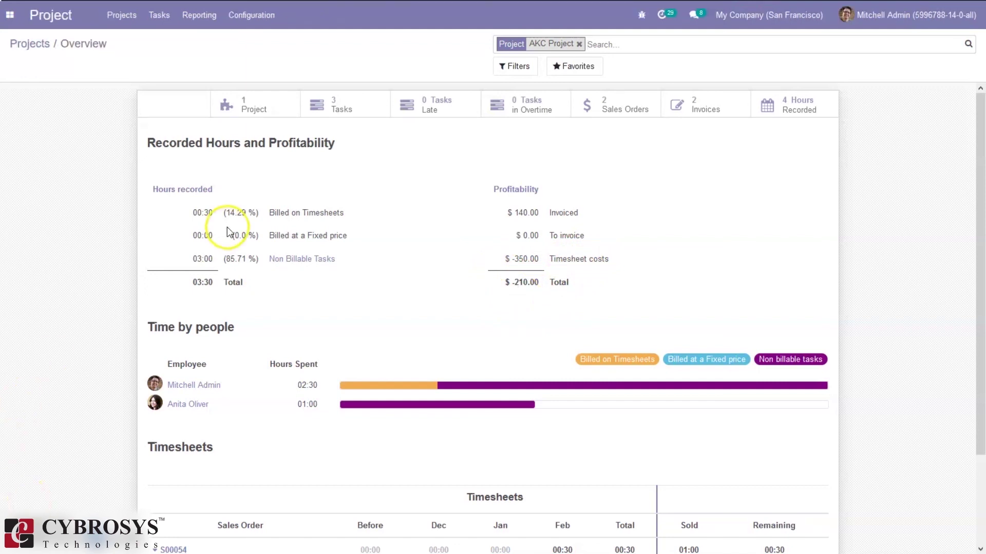
click(188, 16)
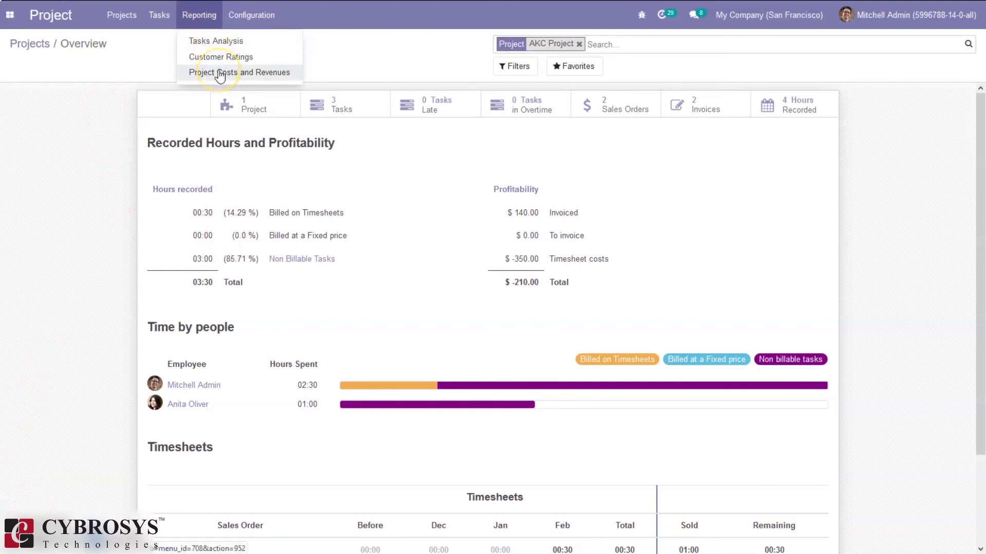
Add Other Costs, Other Revenues and Count measures to Project Costs and Revenues, shown as a bar chart
click(220, 74)
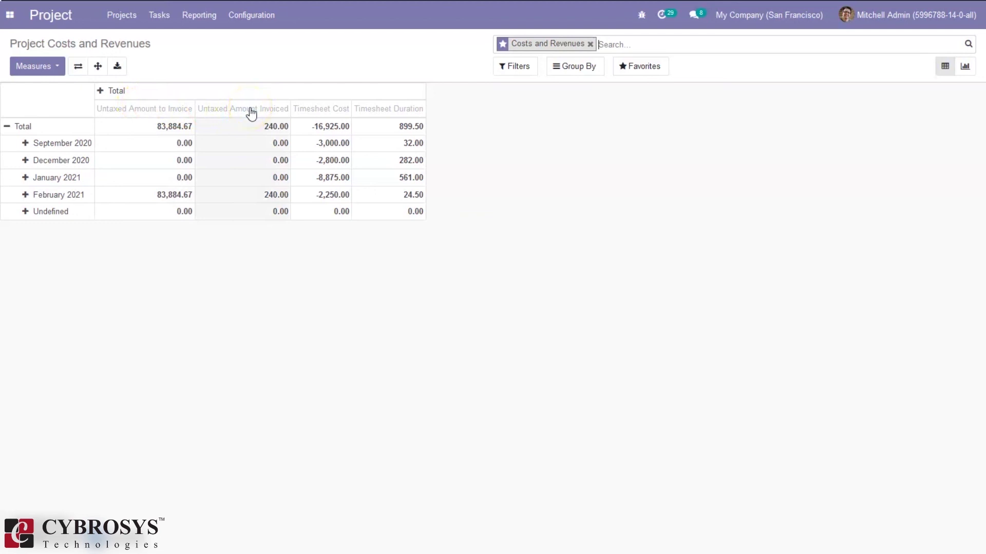
click(51, 68)
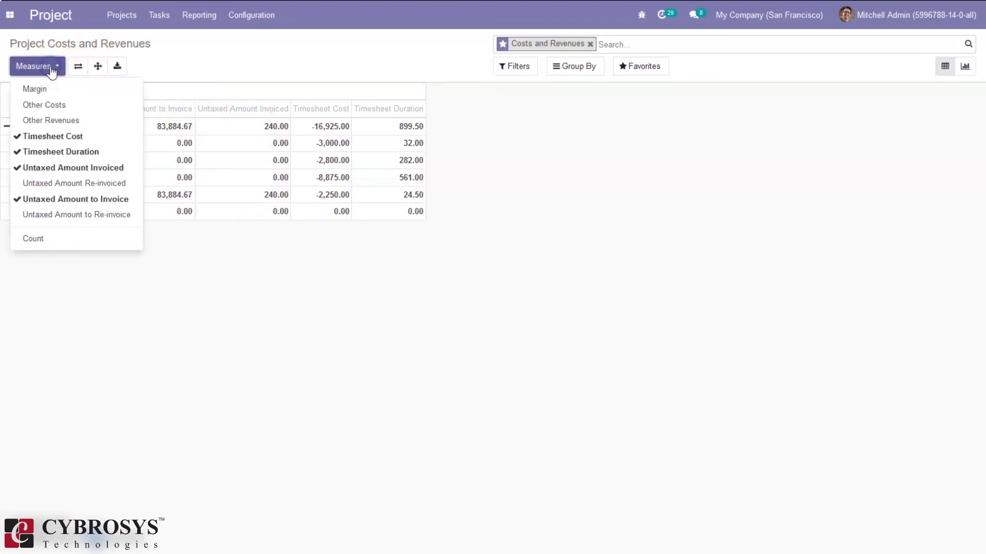
click(52, 107)
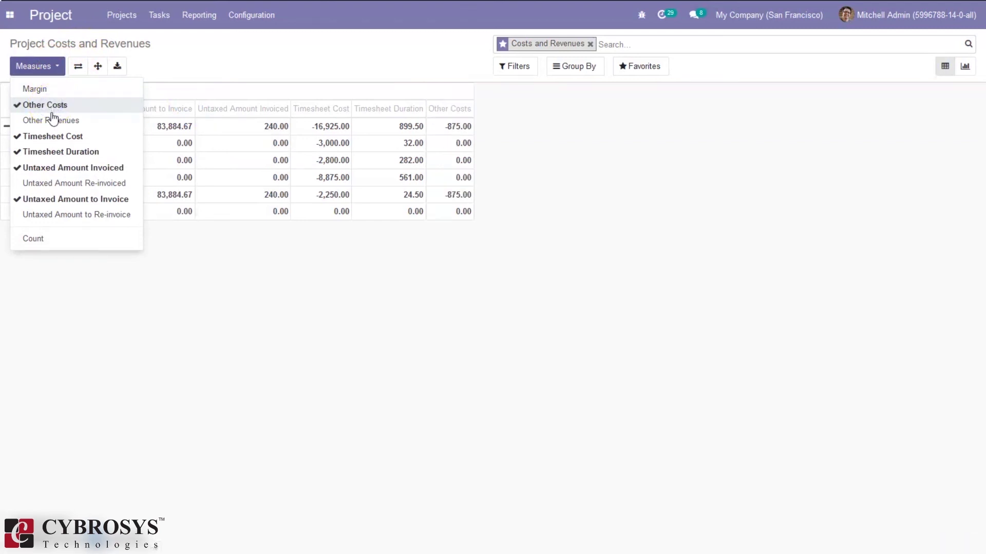
click(55, 120)
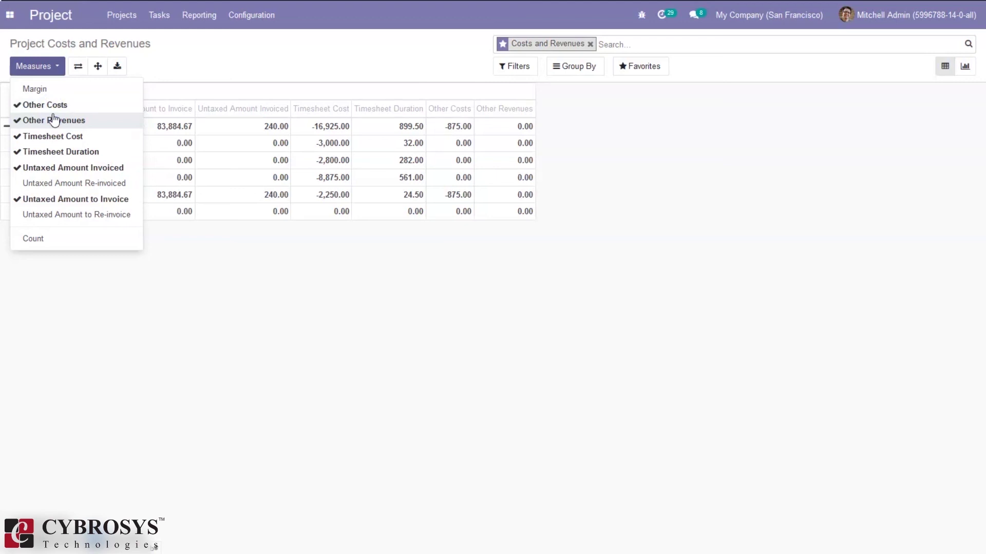
click(49, 241)
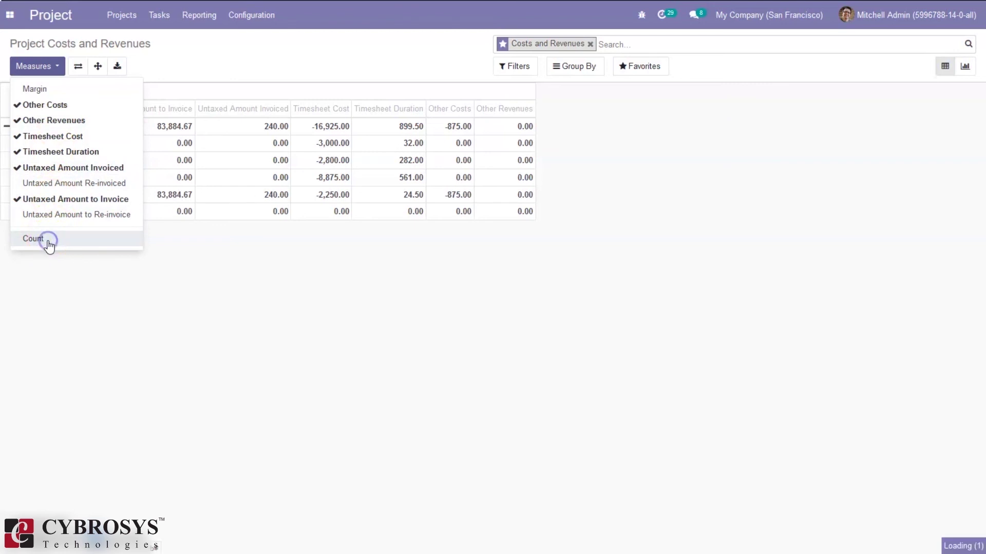
click(316, 79)
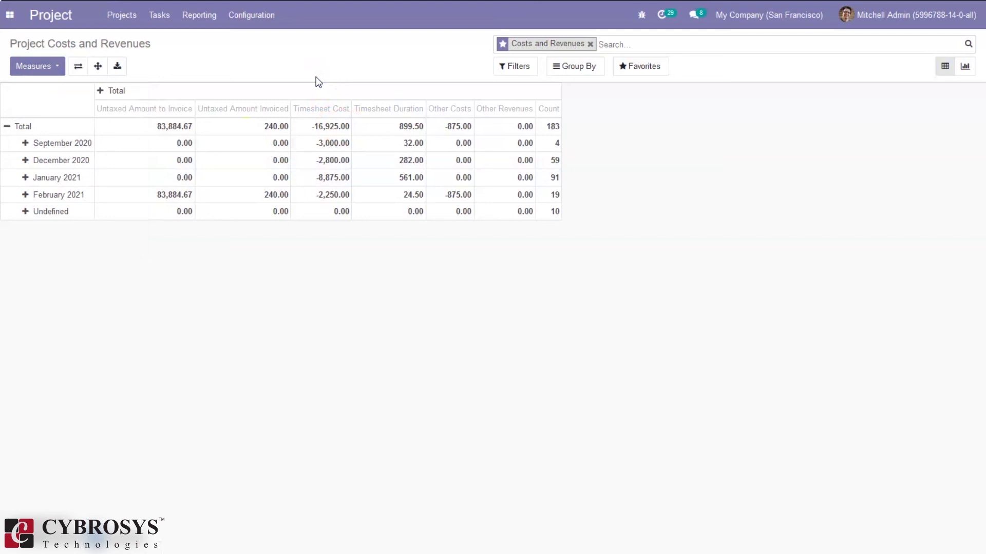
click(962, 68)
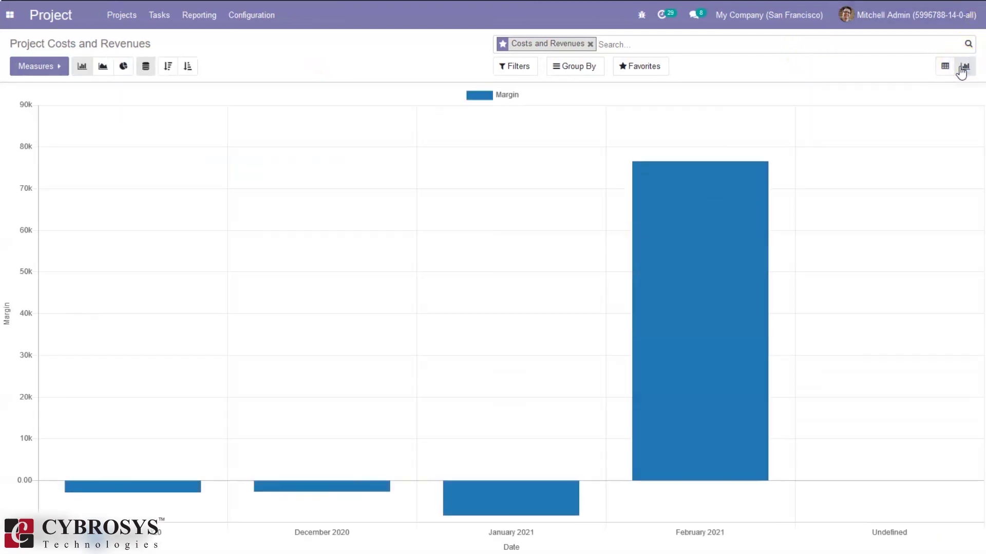